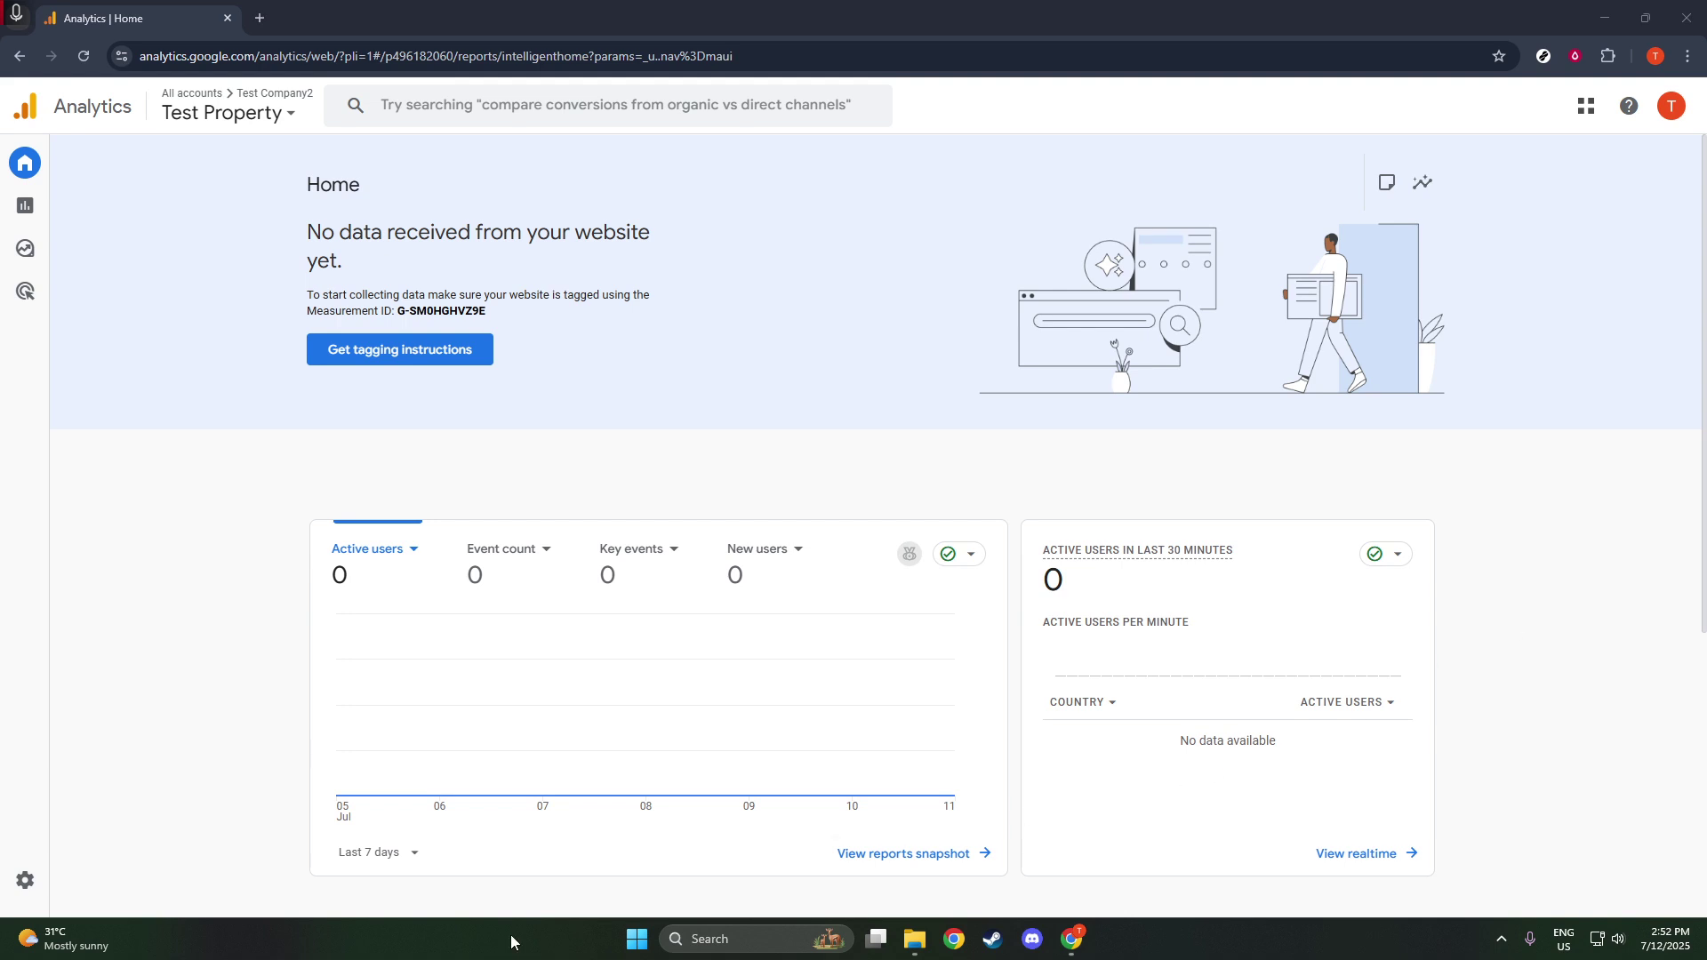
# Step: Review the Account details in Admin, then view Test Property's details: Arts & Entertainment, Los Angeles time, US Dollar
pyautogui.click(15, 891)
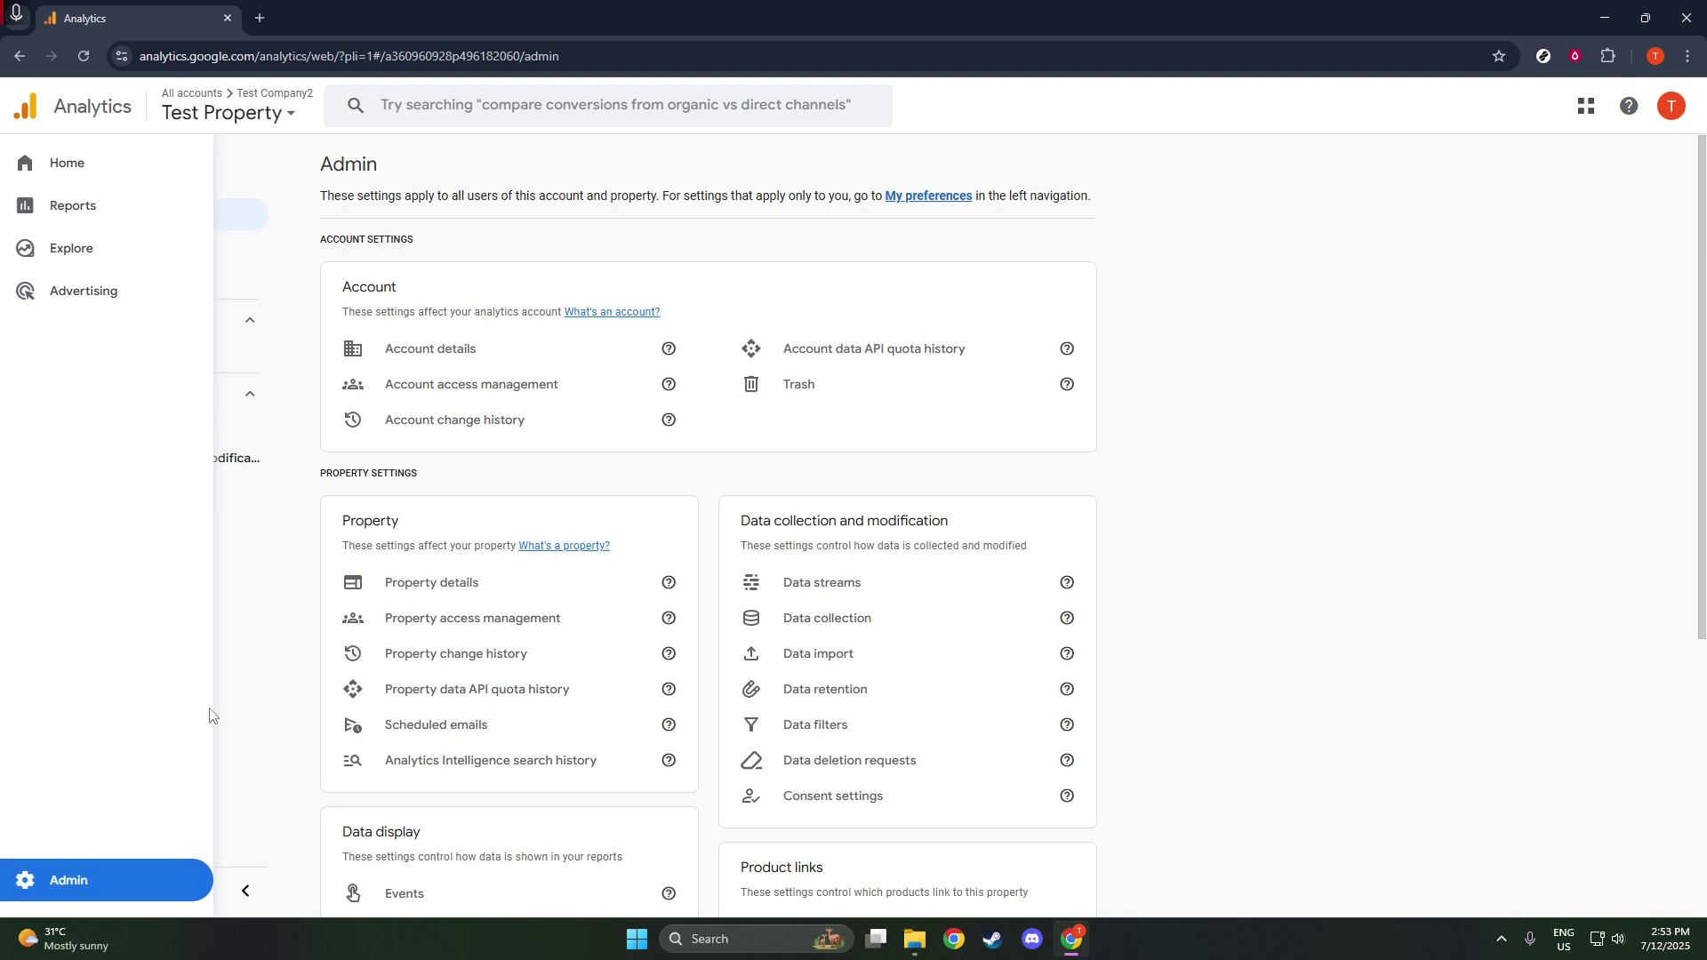
pyautogui.click(449, 354)
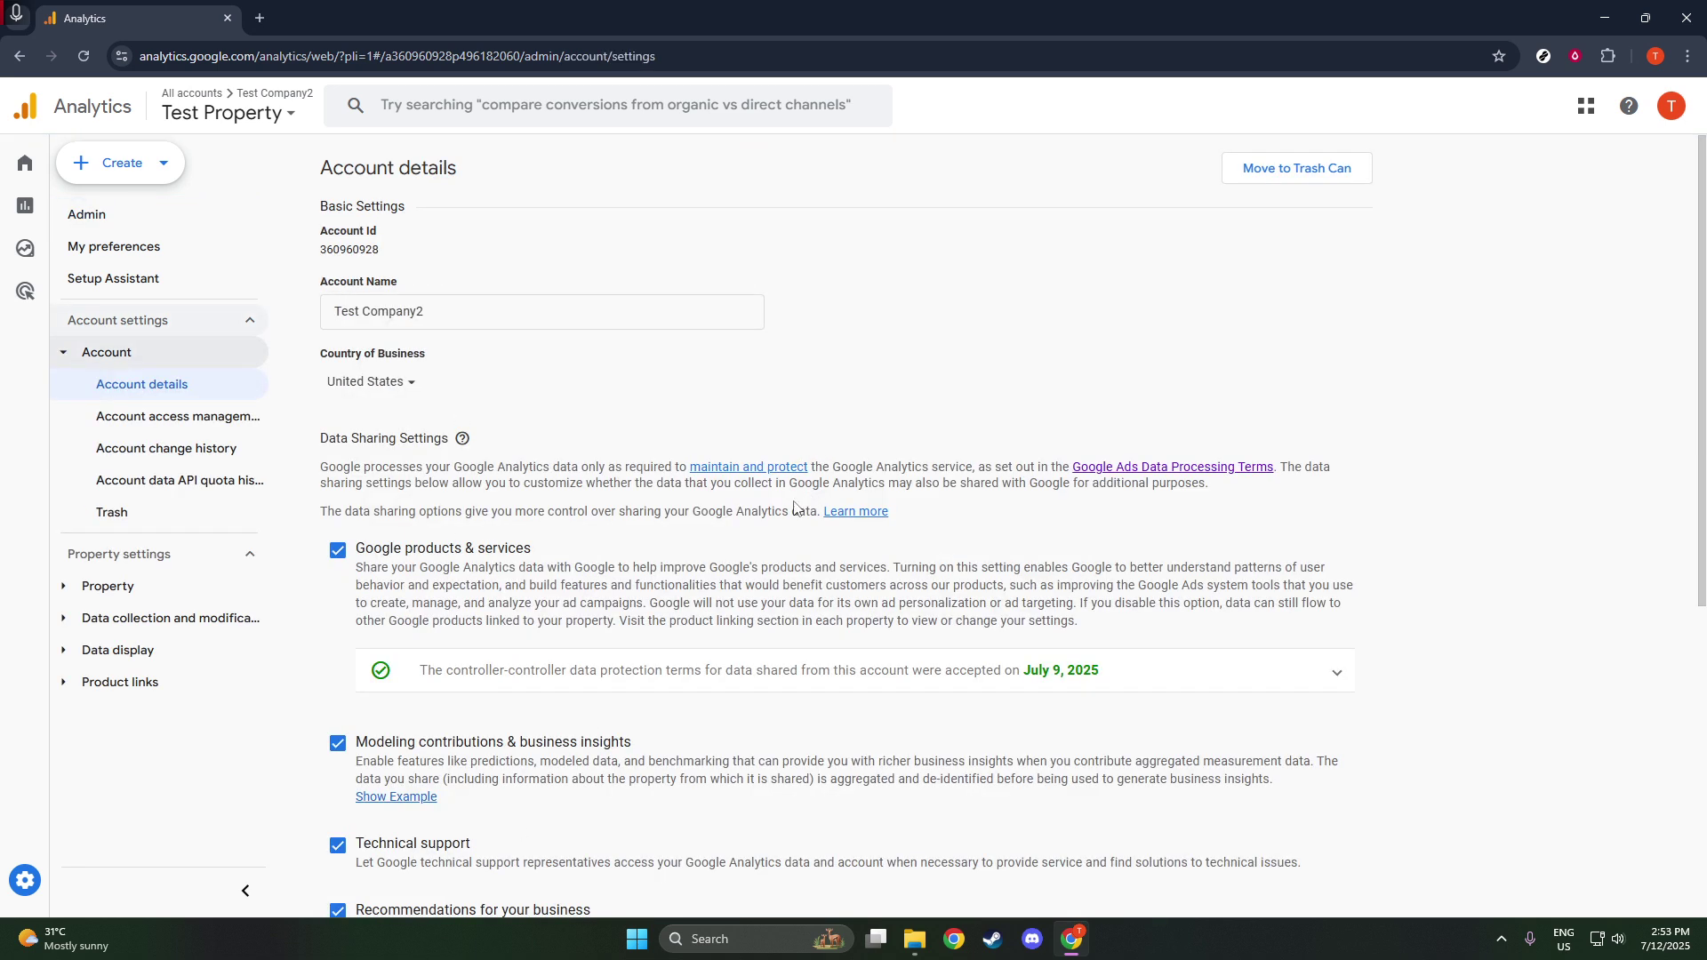
pyautogui.scroll(-6, 647, 527)
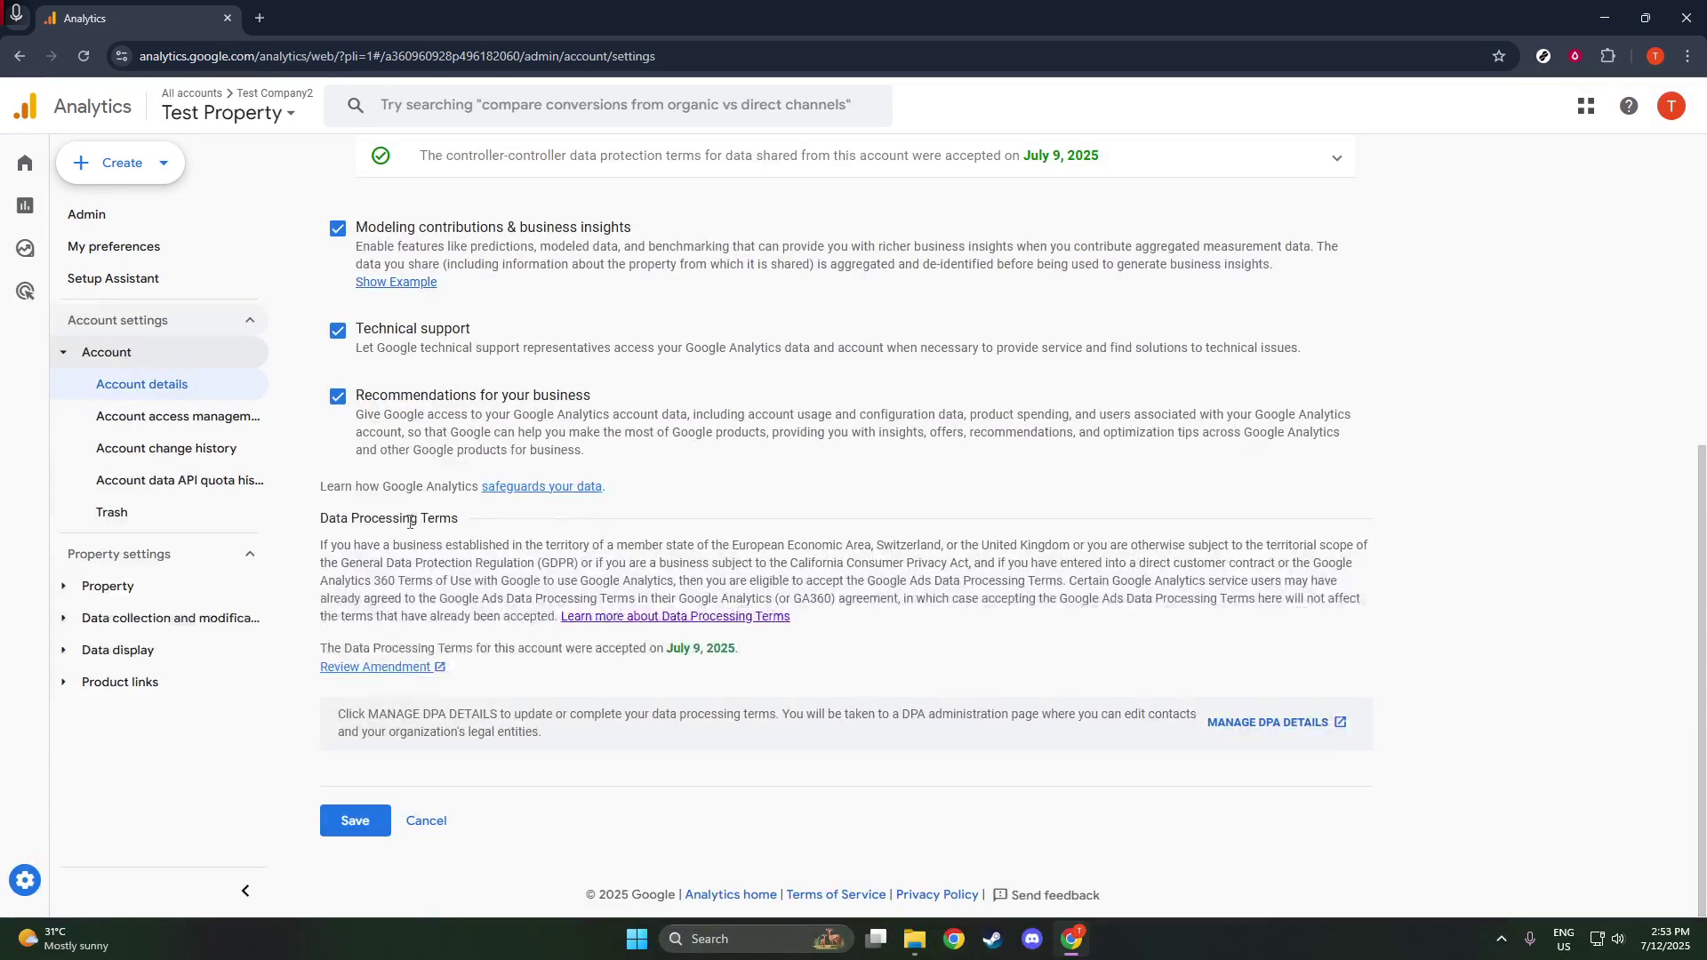
pyautogui.scroll(2, 410, 521)
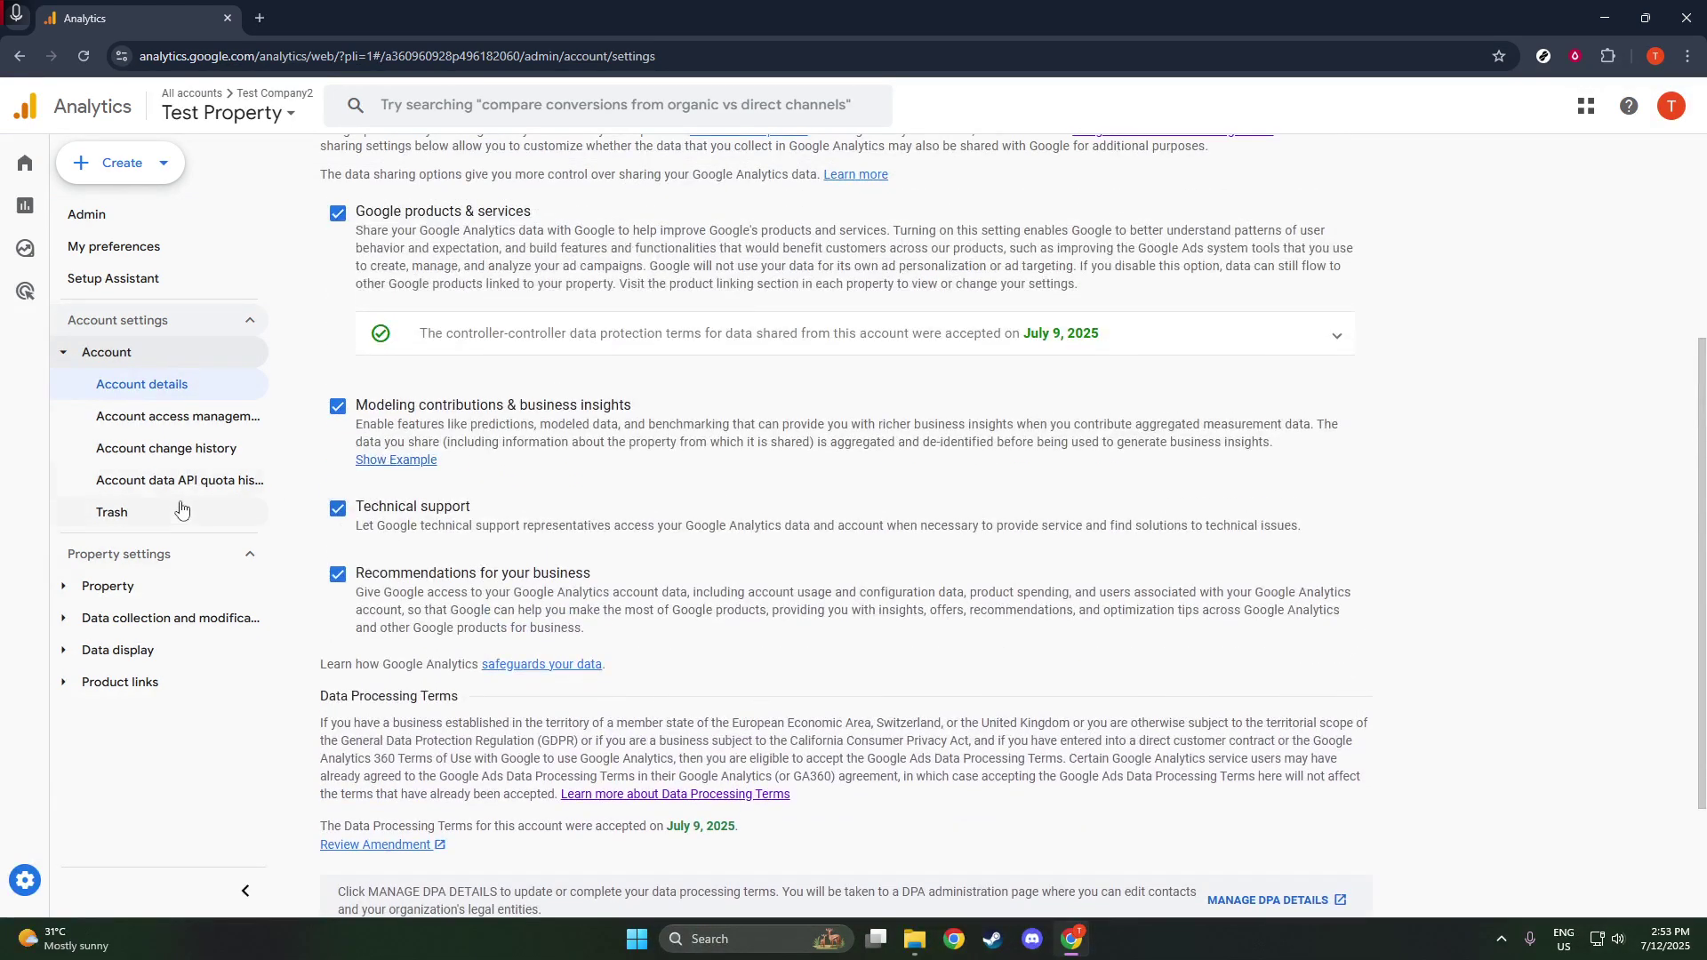
pyautogui.click(142, 585)
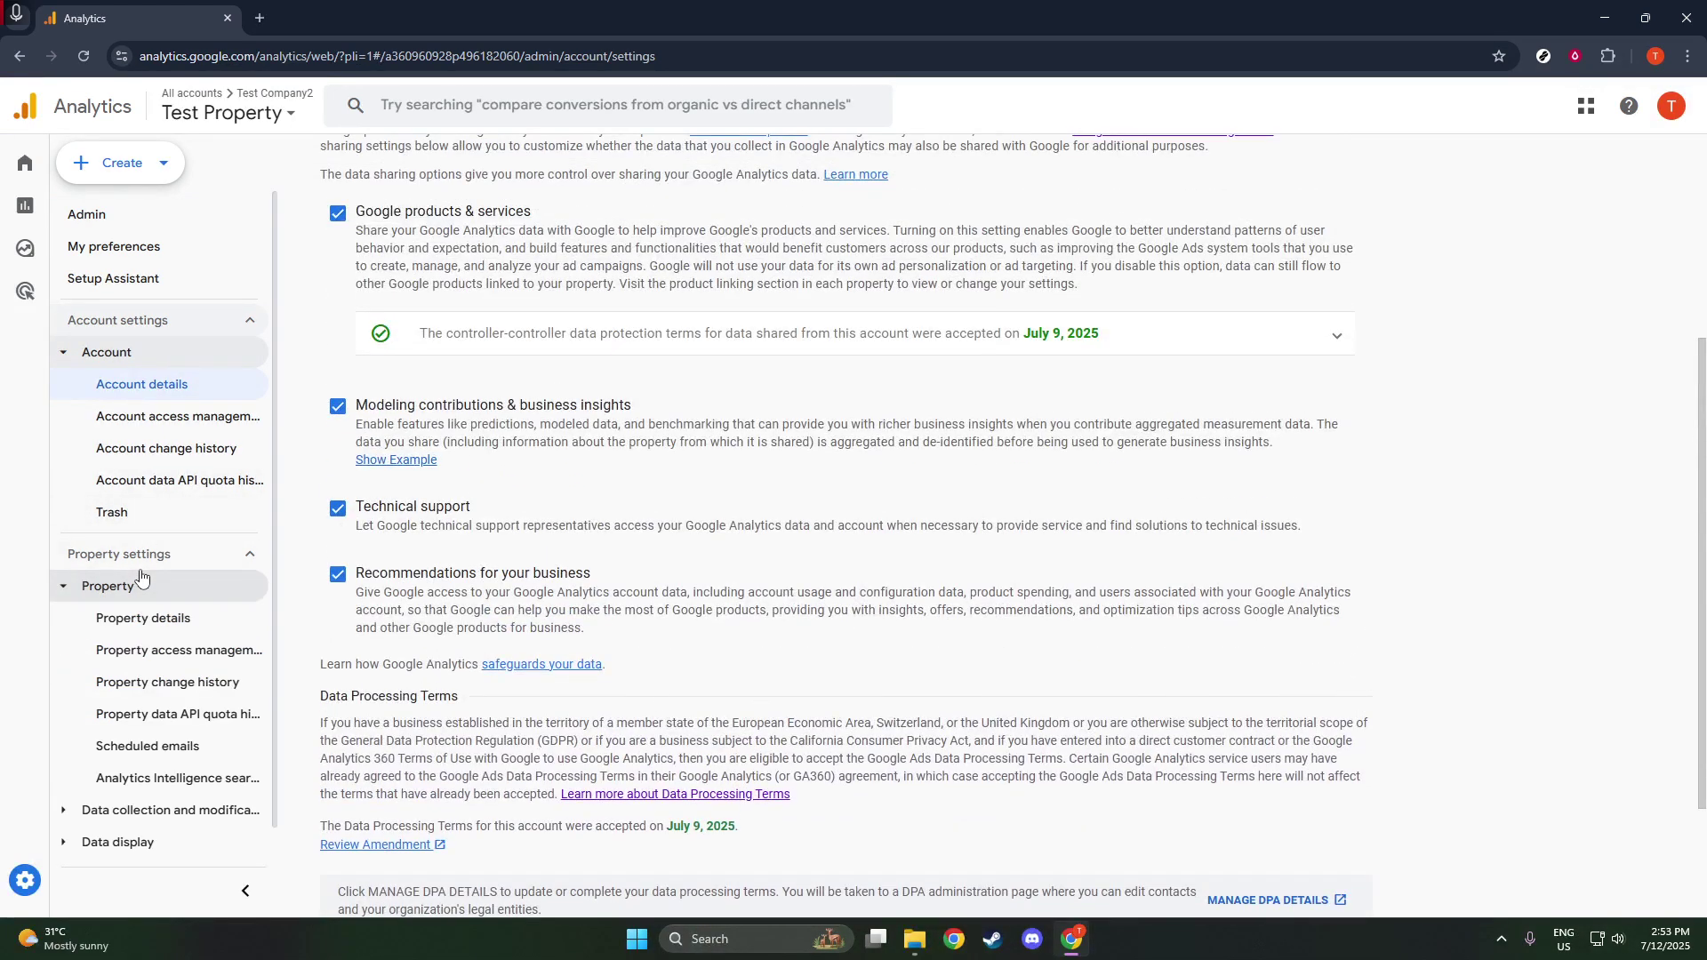
pyautogui.click(143, 616)
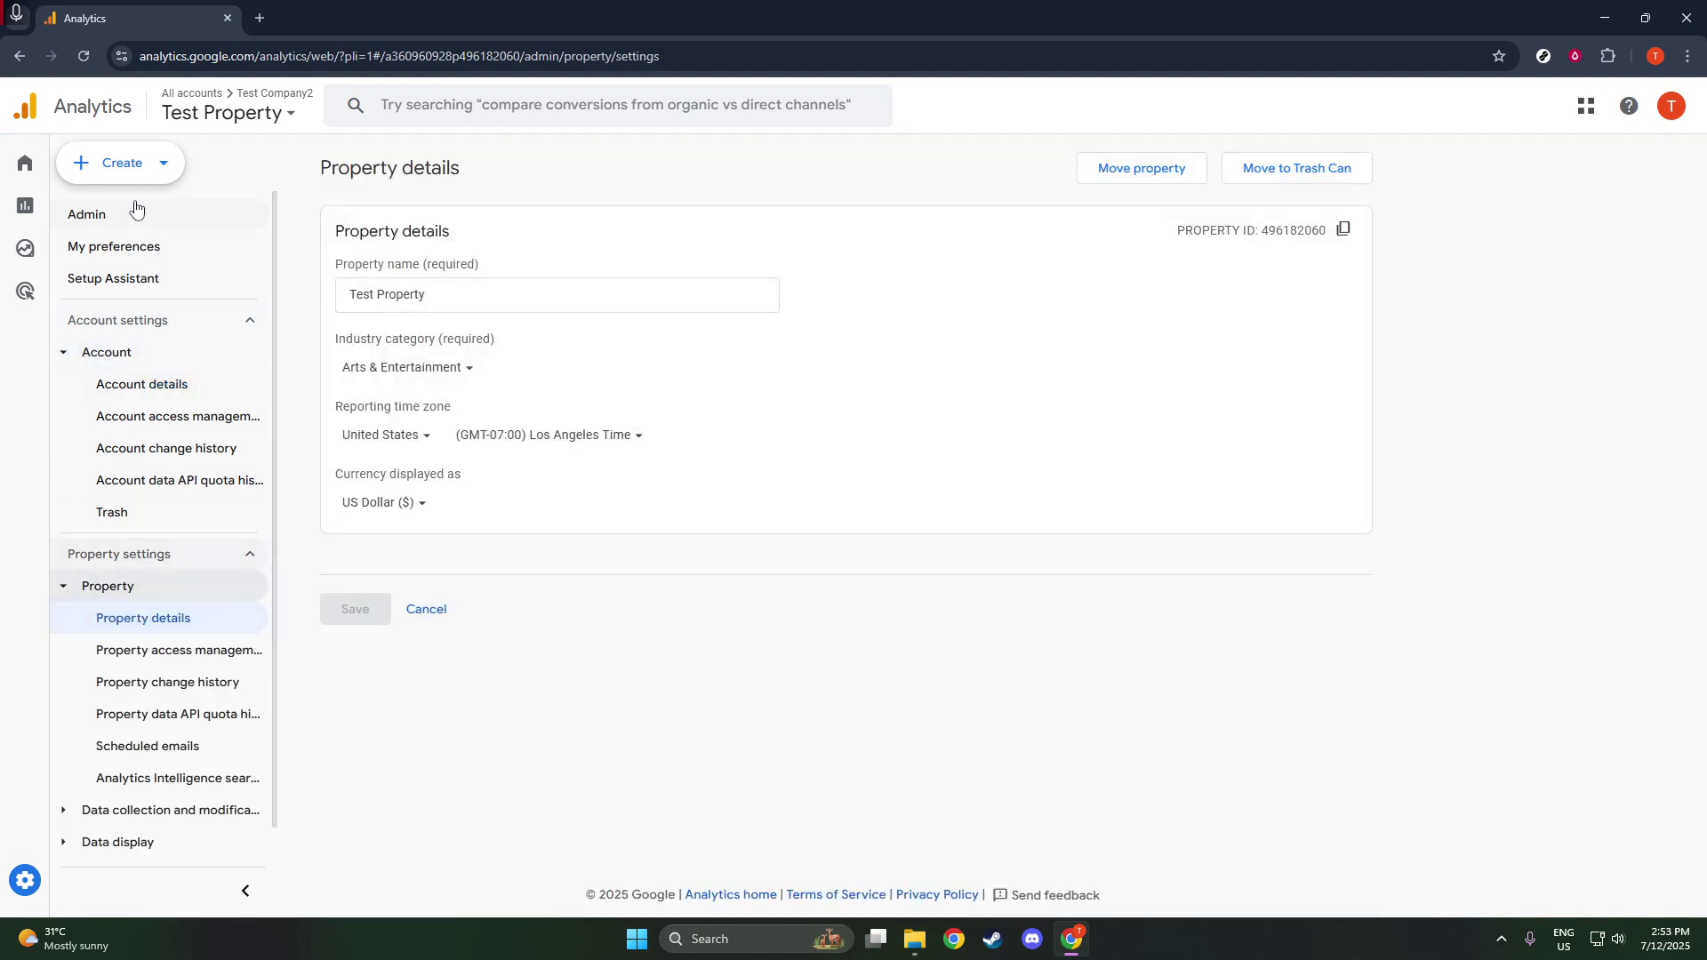
# Step: Start a new property named 'My Site' and continue to the Business details step
pyautogui.click(135, 165)
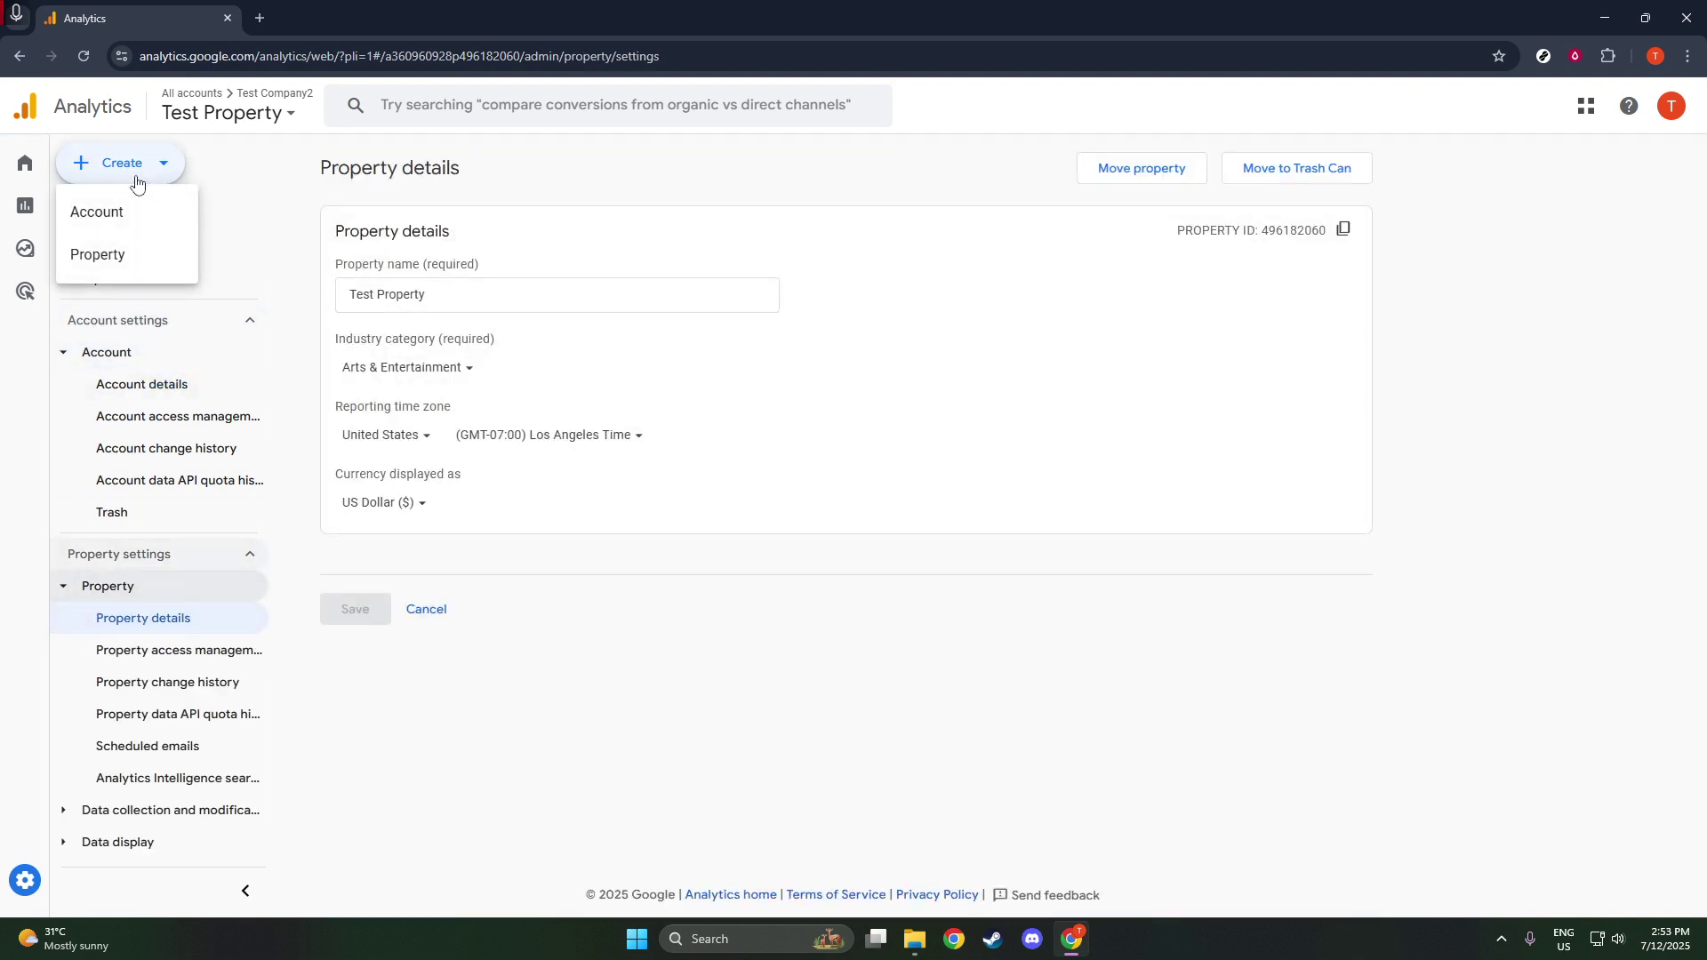
pyautogui.click(125, 265)
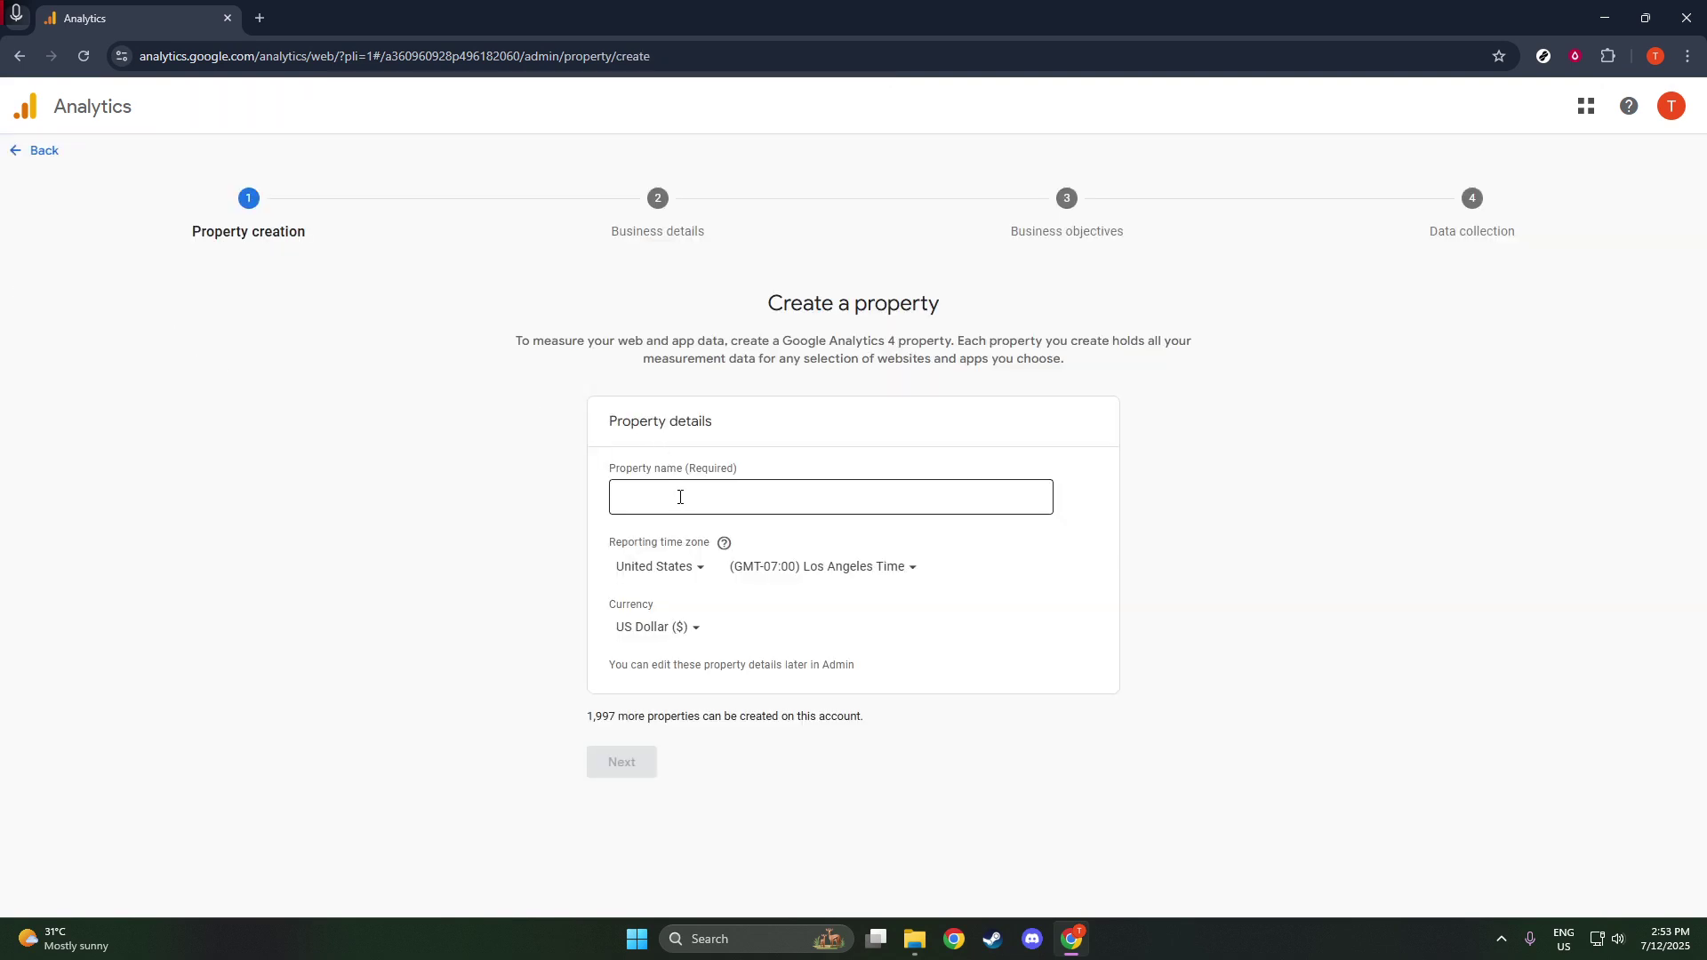
pyautogui.click(683, 498)
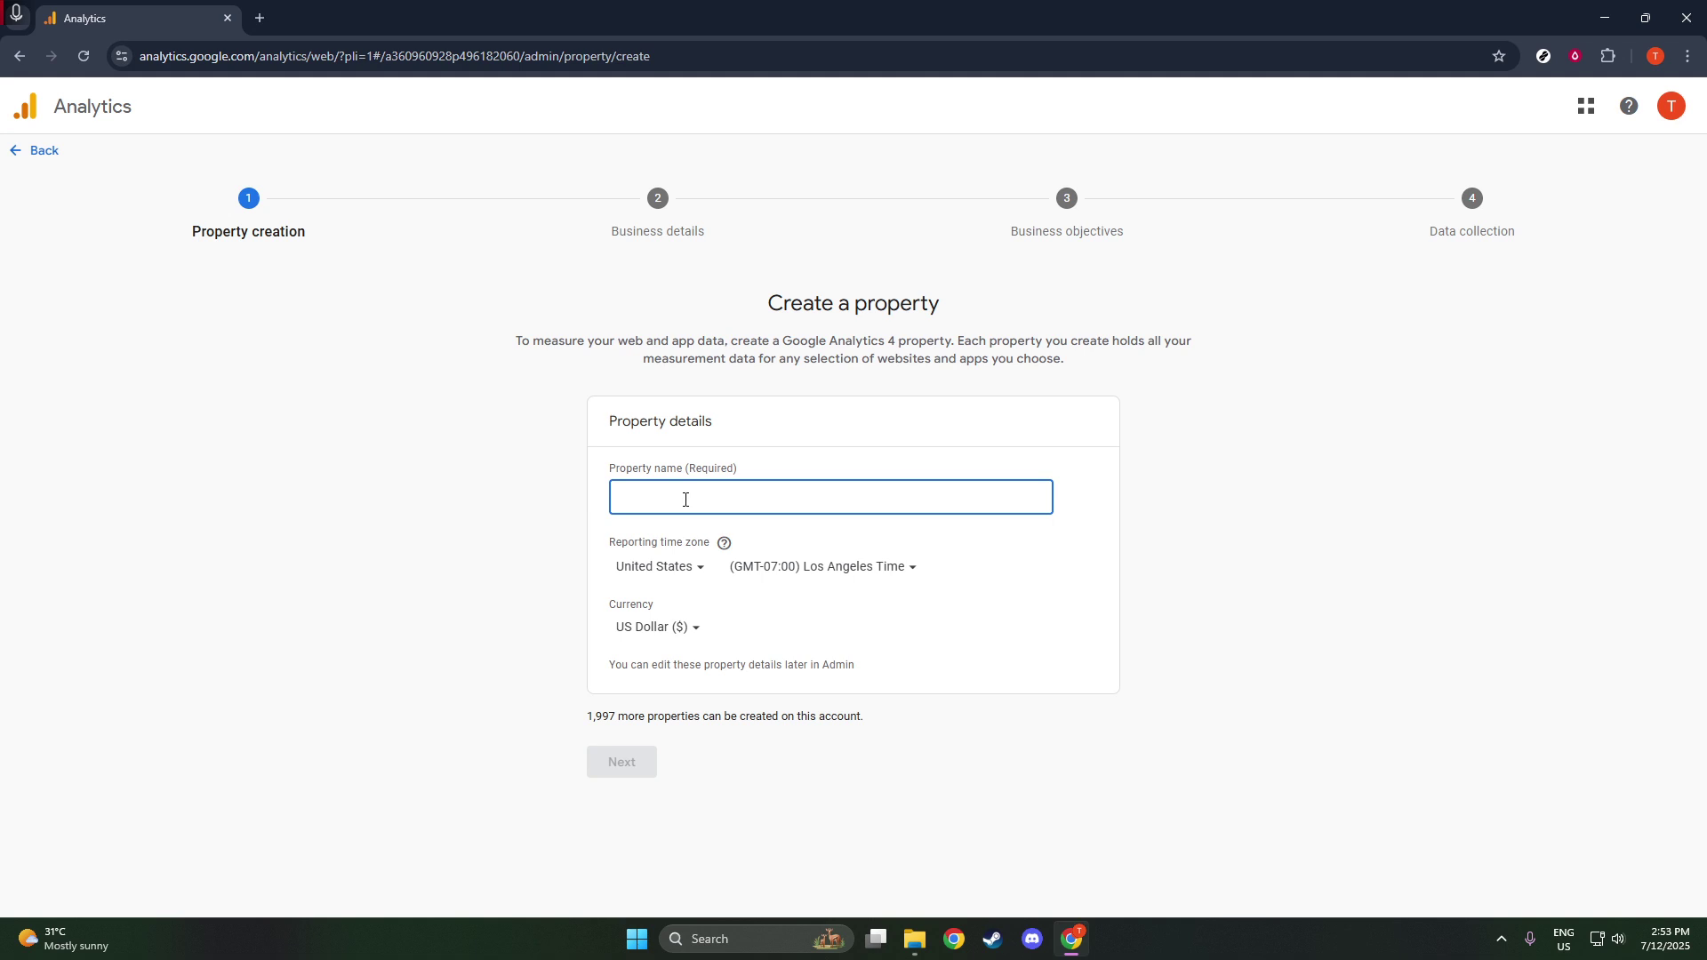
pyautogui.write('my')
pyautogui.press('BackSpace')
pyautogui.press('BackSpace')
pyautogui.write('My S')
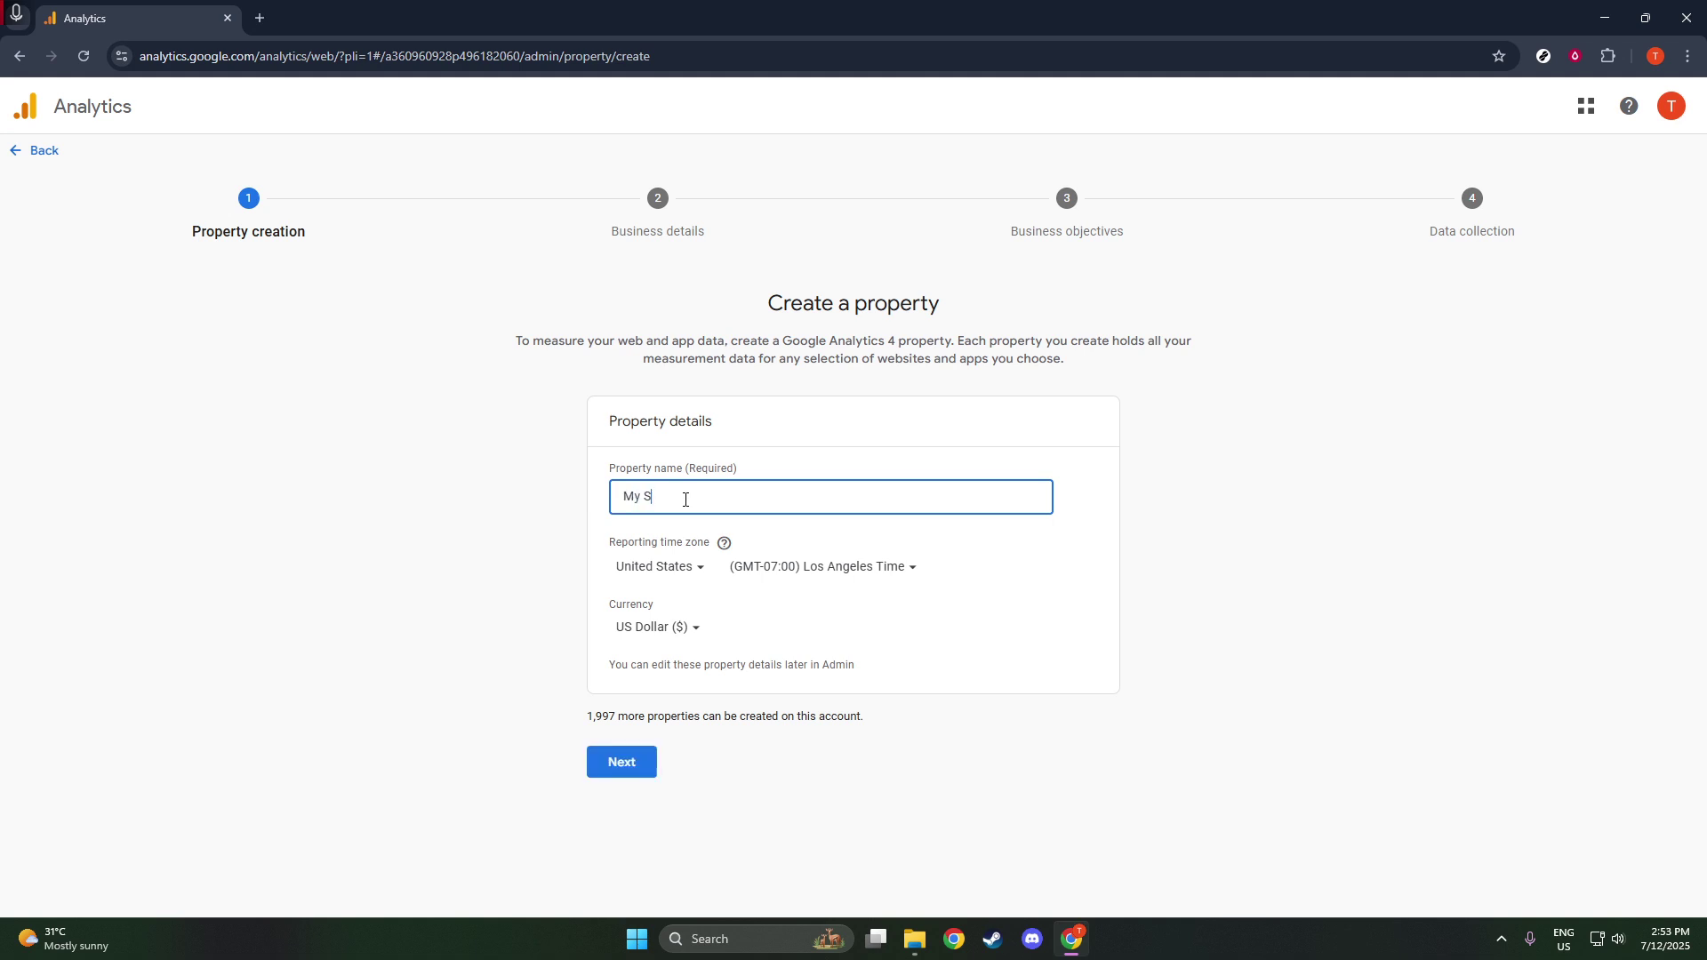
pyautogui.write('ite')
pyautogui.click(635, 765)
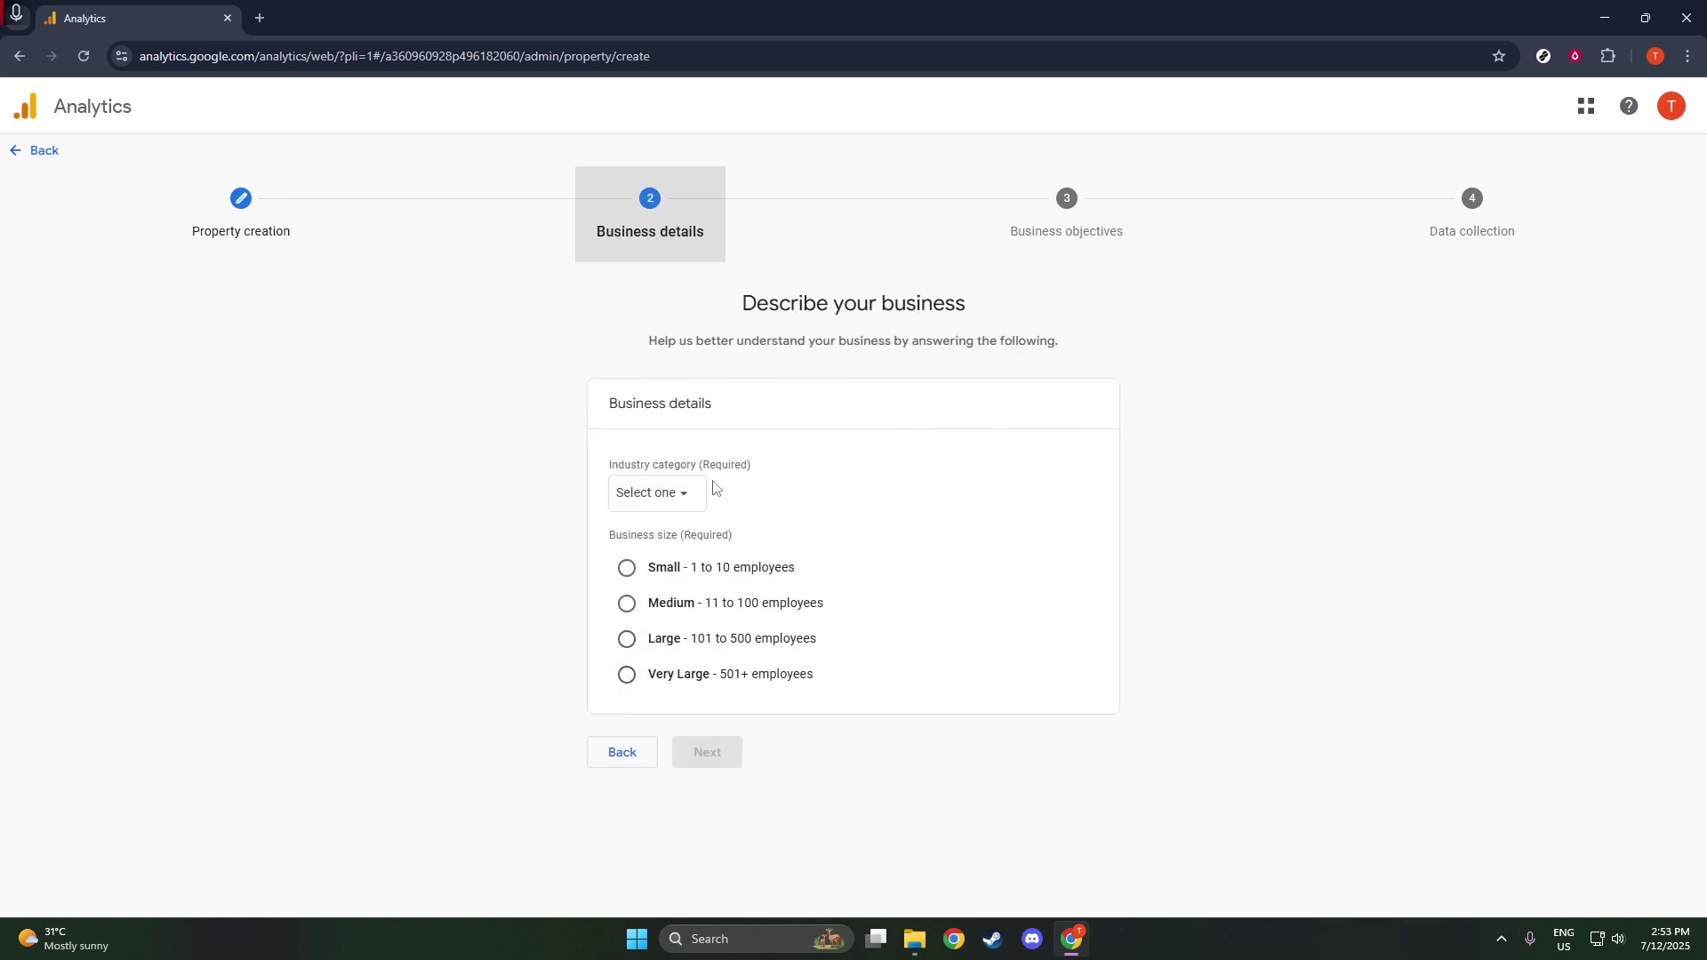
# Step: Describe My Site as a small Arts & Entertainment business aiming to understand web/app traffic, and create it
pyautogui.click(680, 496)
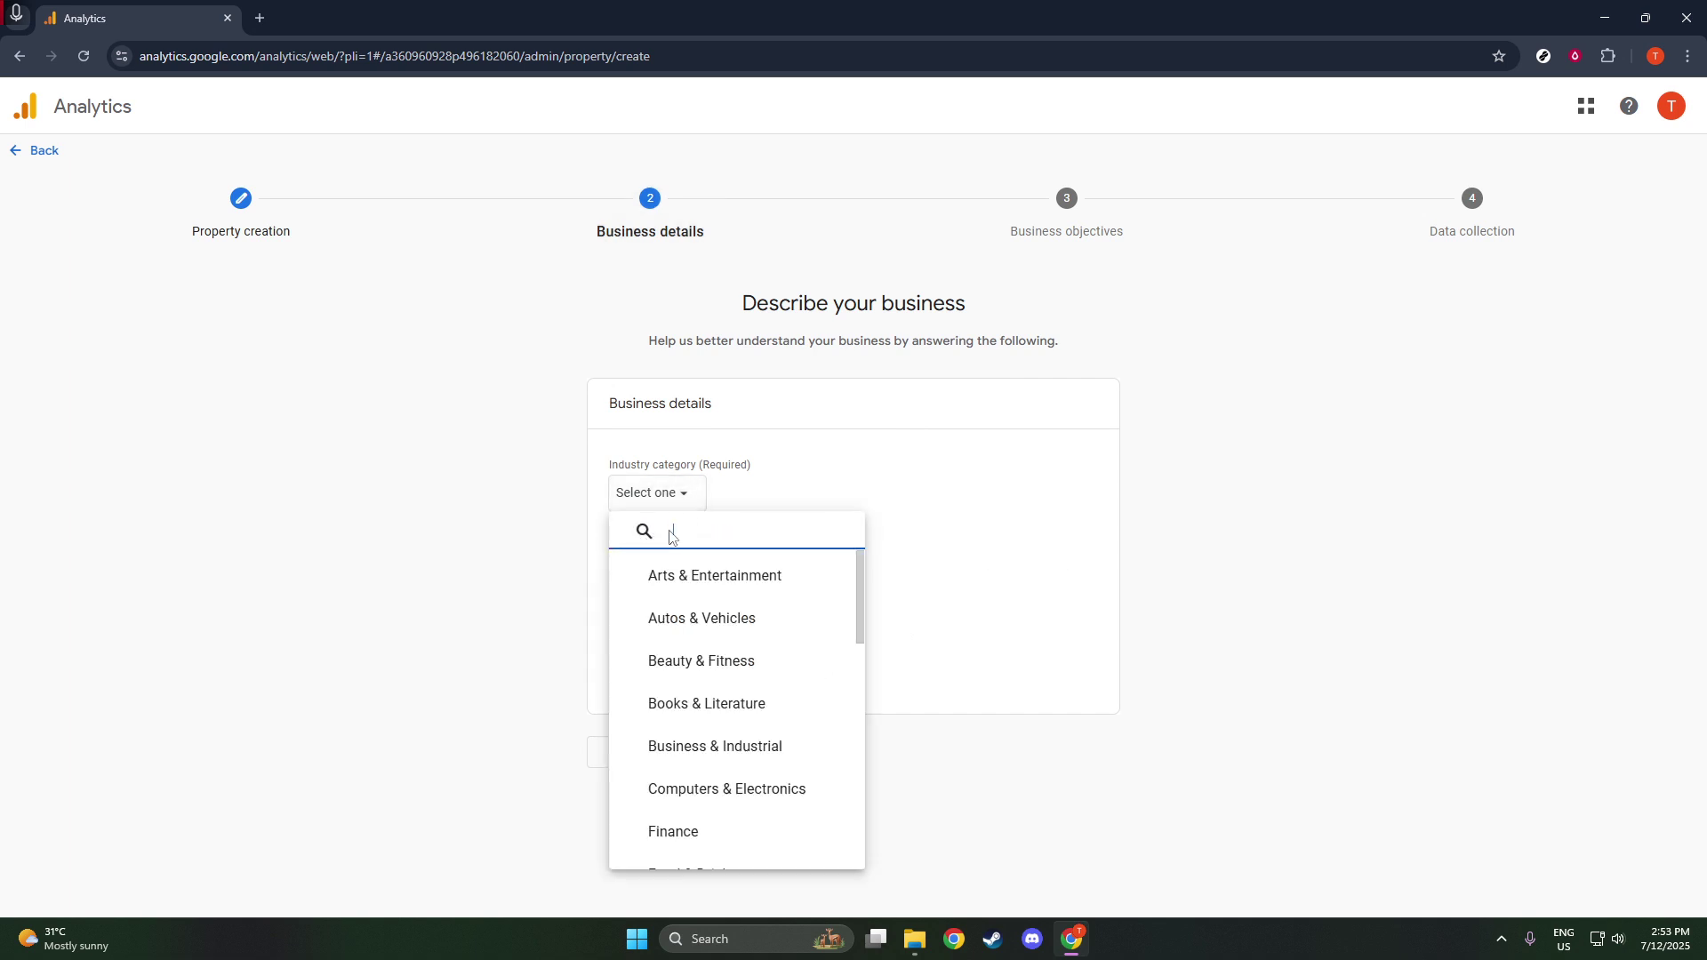
pyautogui.click(668, 578)
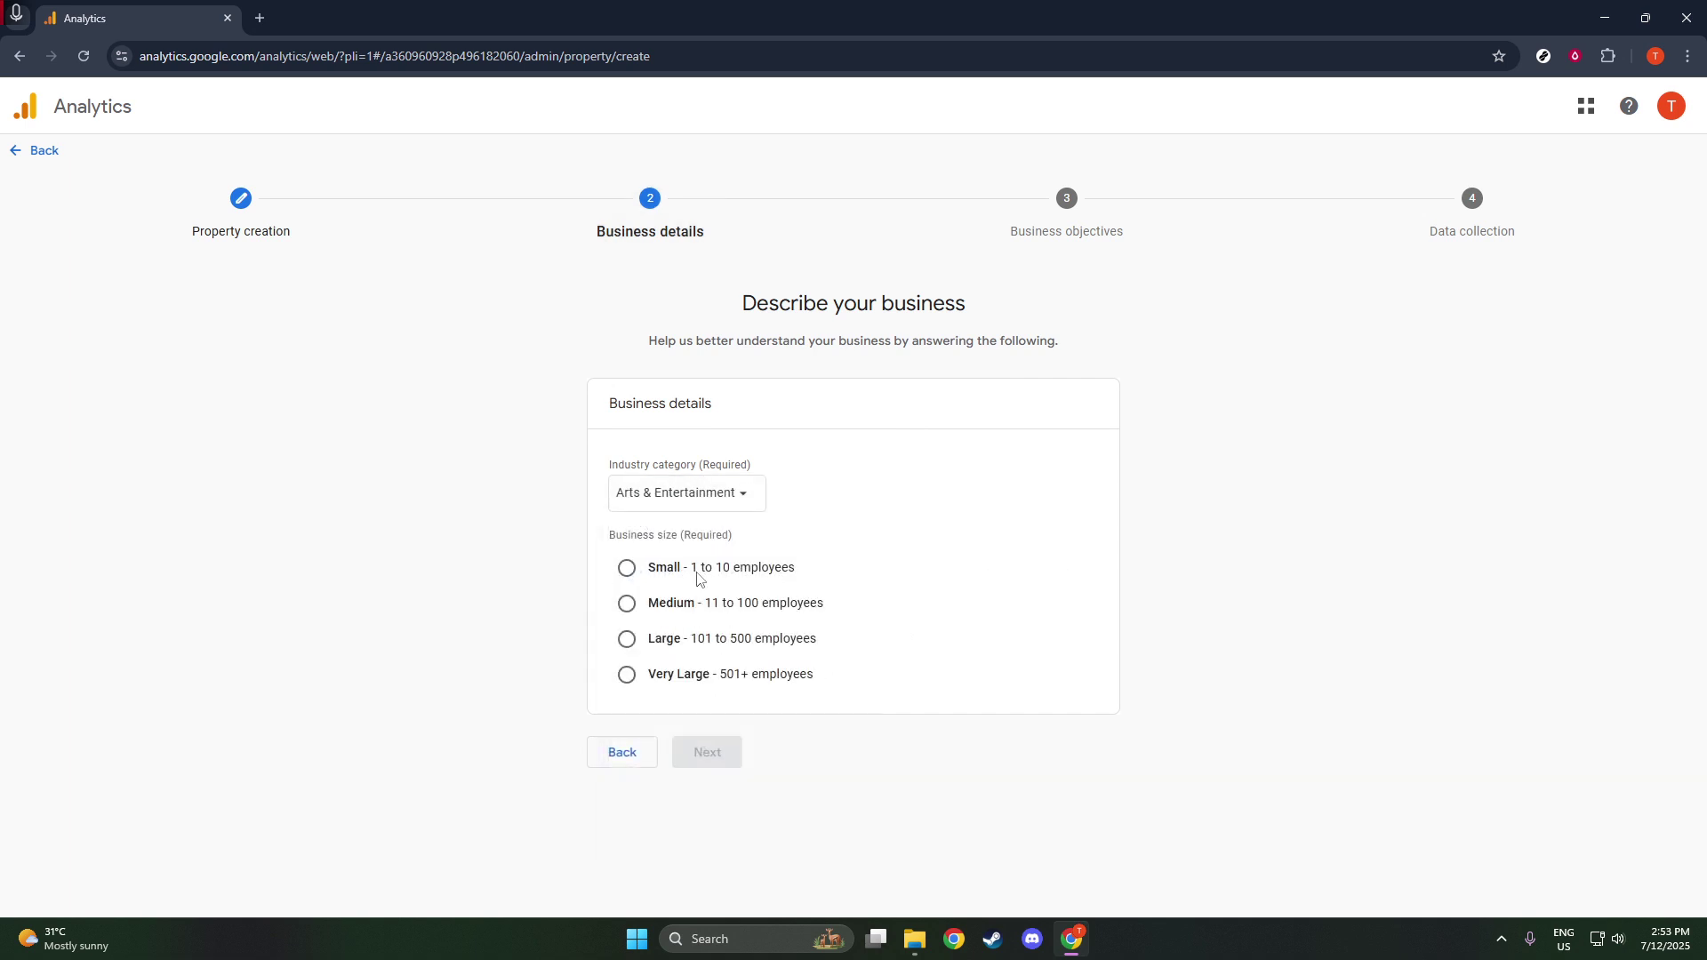
pyautogui.click(698, 576)
pyautogui.click(705, 751)
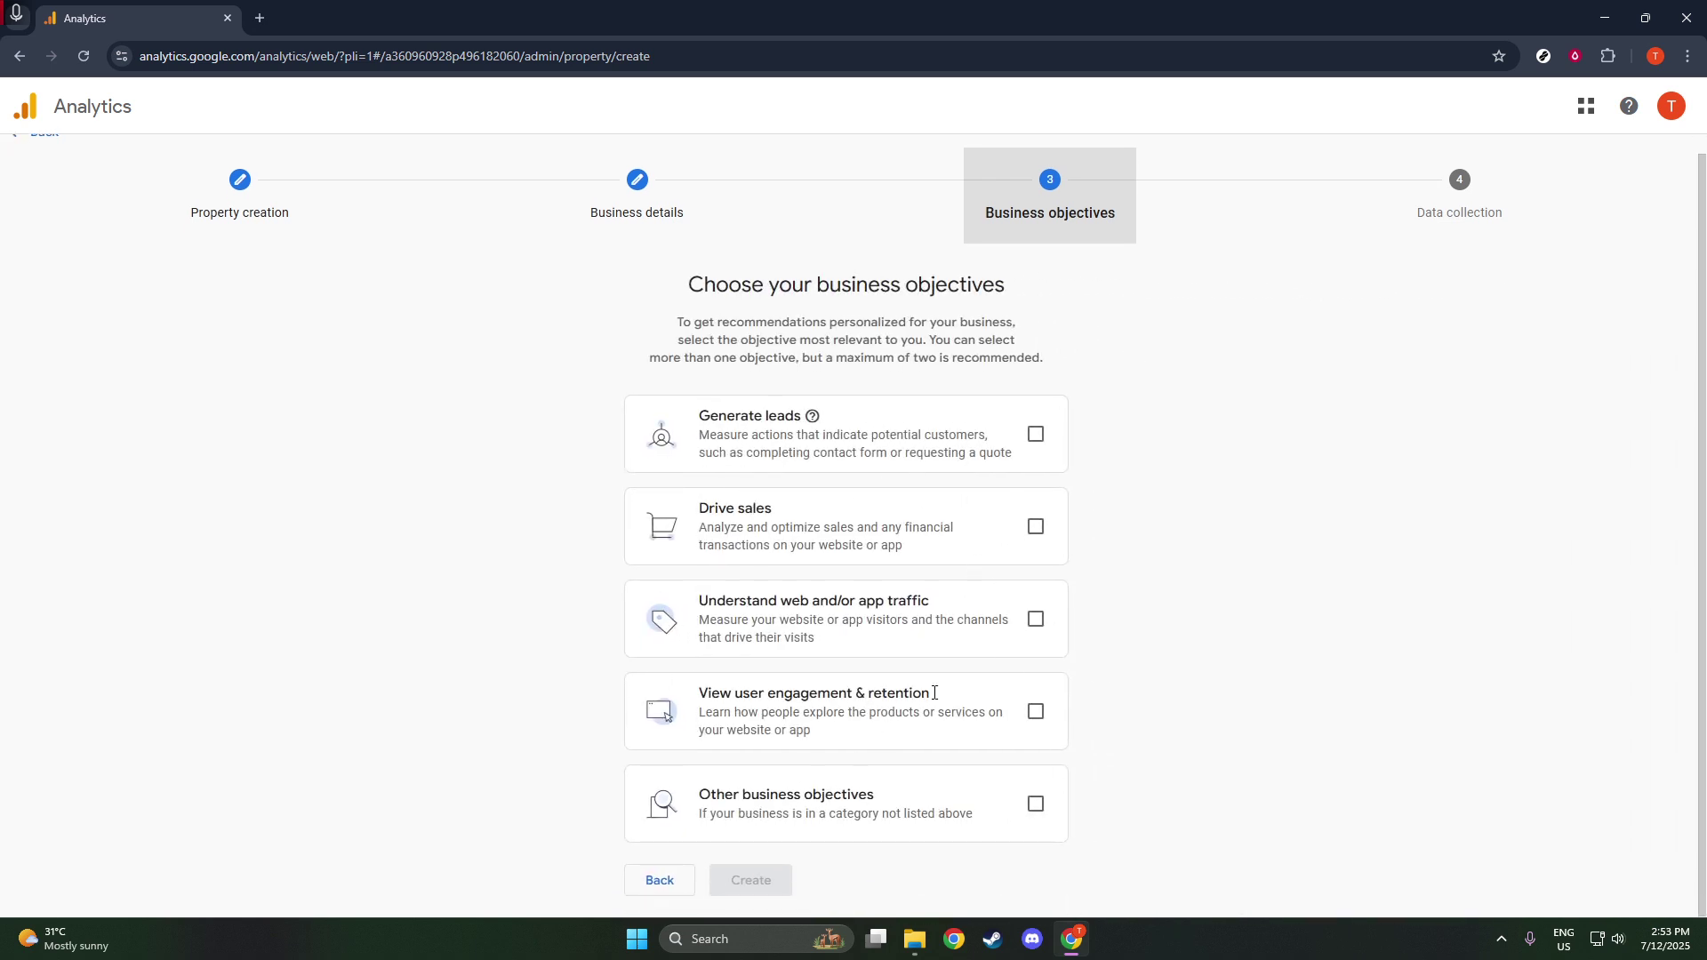
pyautogui.click(1035, 619)
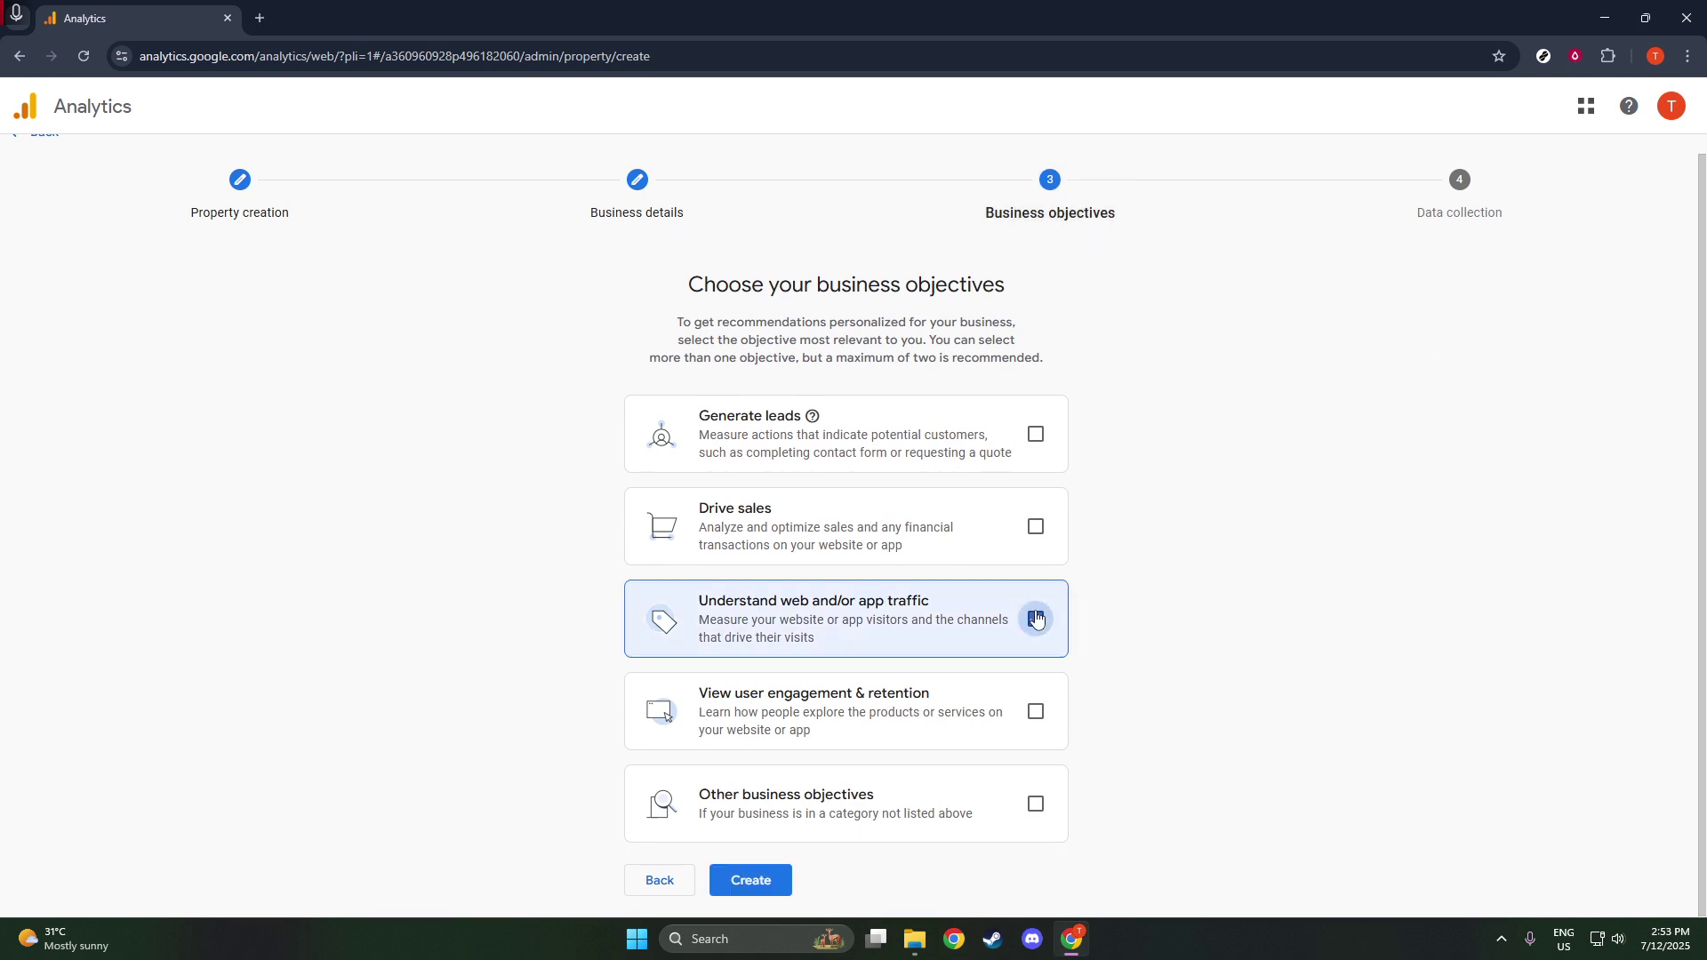
pyautogui.click(751, 881)
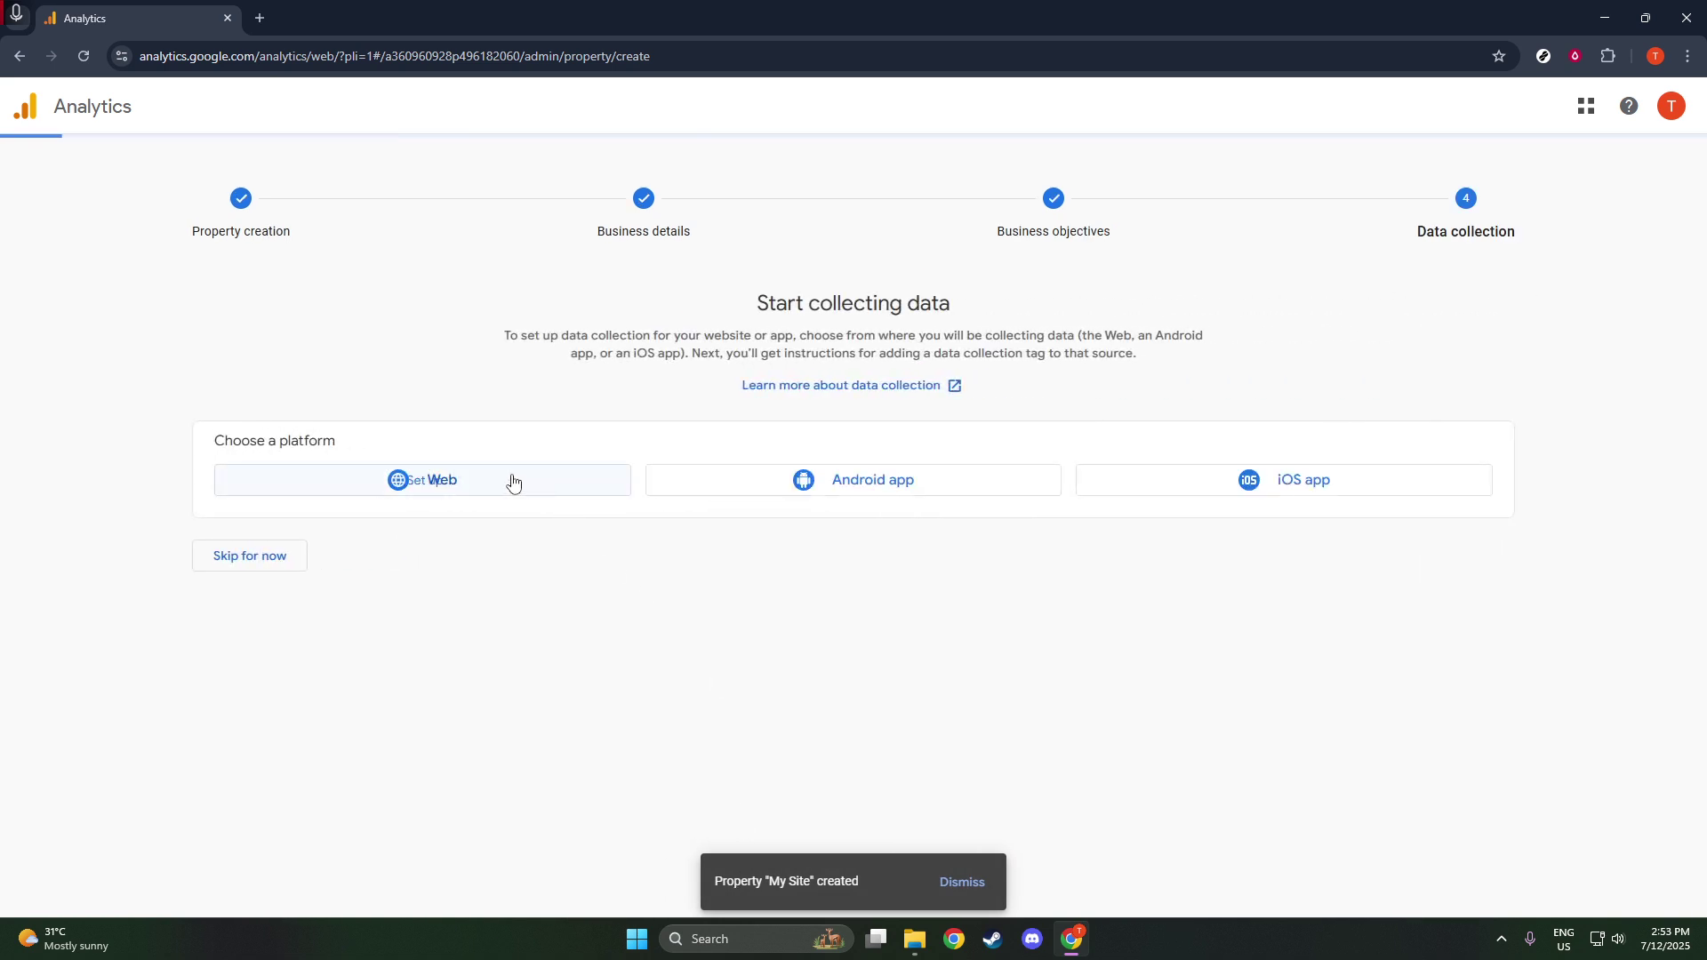
# Step: Add a web data stream 'My Stream' for bmtechtutorials.store
pyautogui.click(513, 481)
pyautogui.click(774, 265)
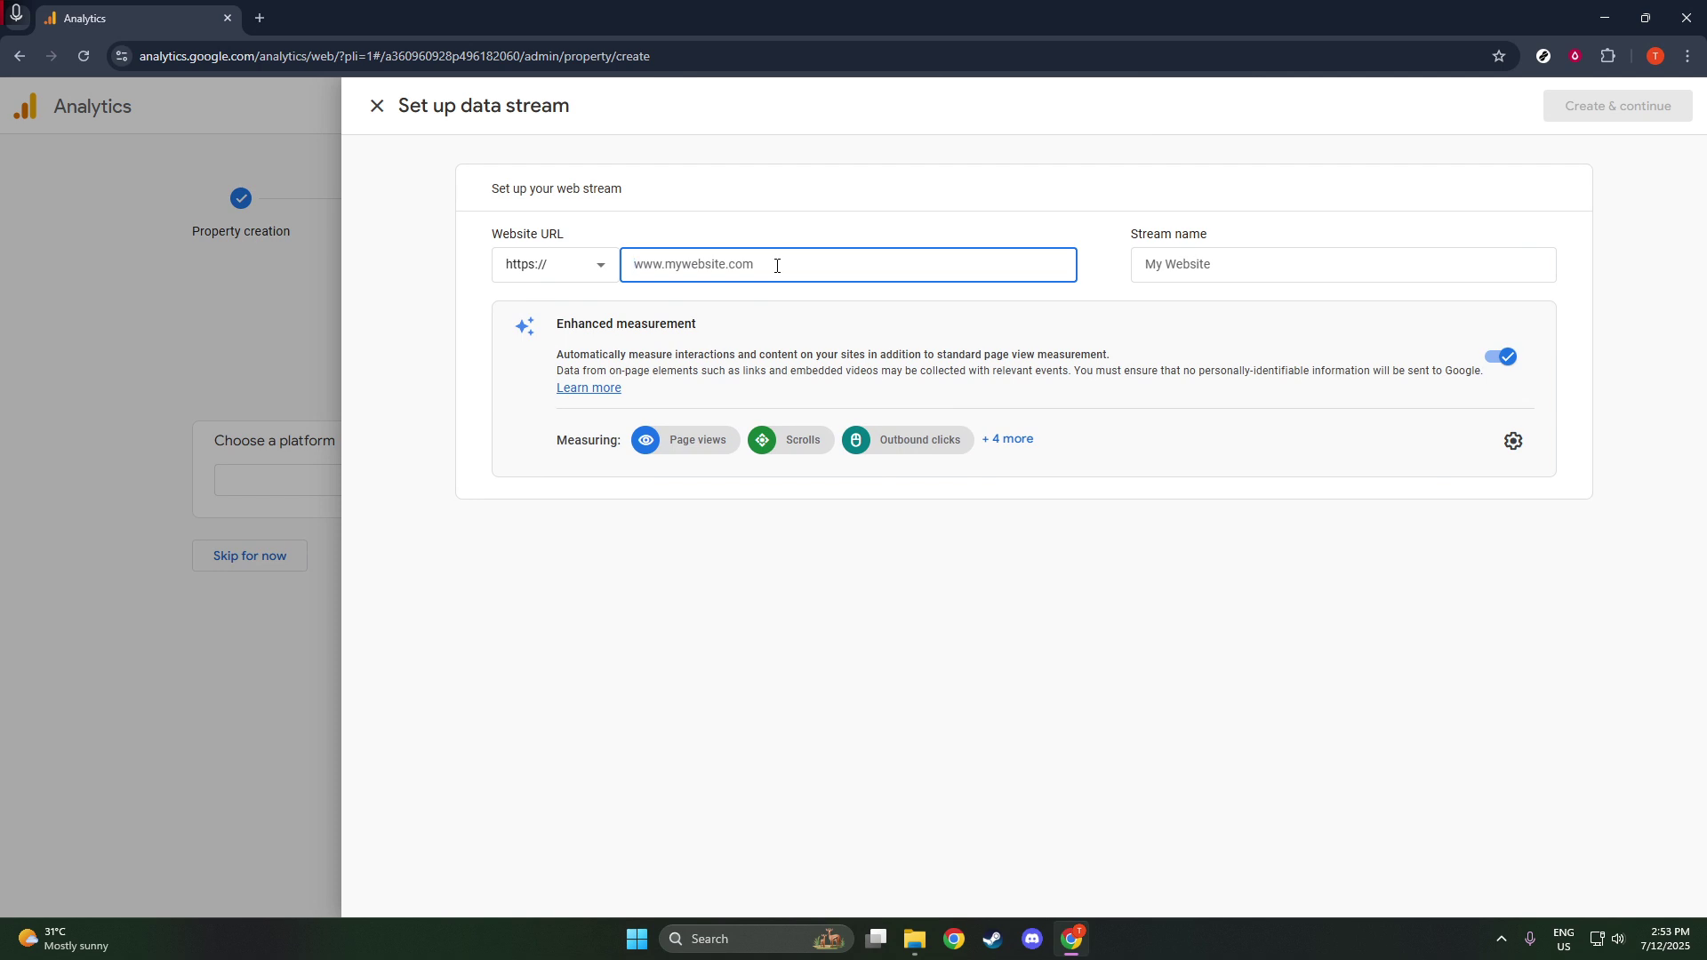
pyautogui.write('bmtechtutorials.stopre')
pyautogui.press('BackSpace')
pyautogui.press('BackSpace')
pyautogui.write('e')
pyautogui.click(1167, 267)
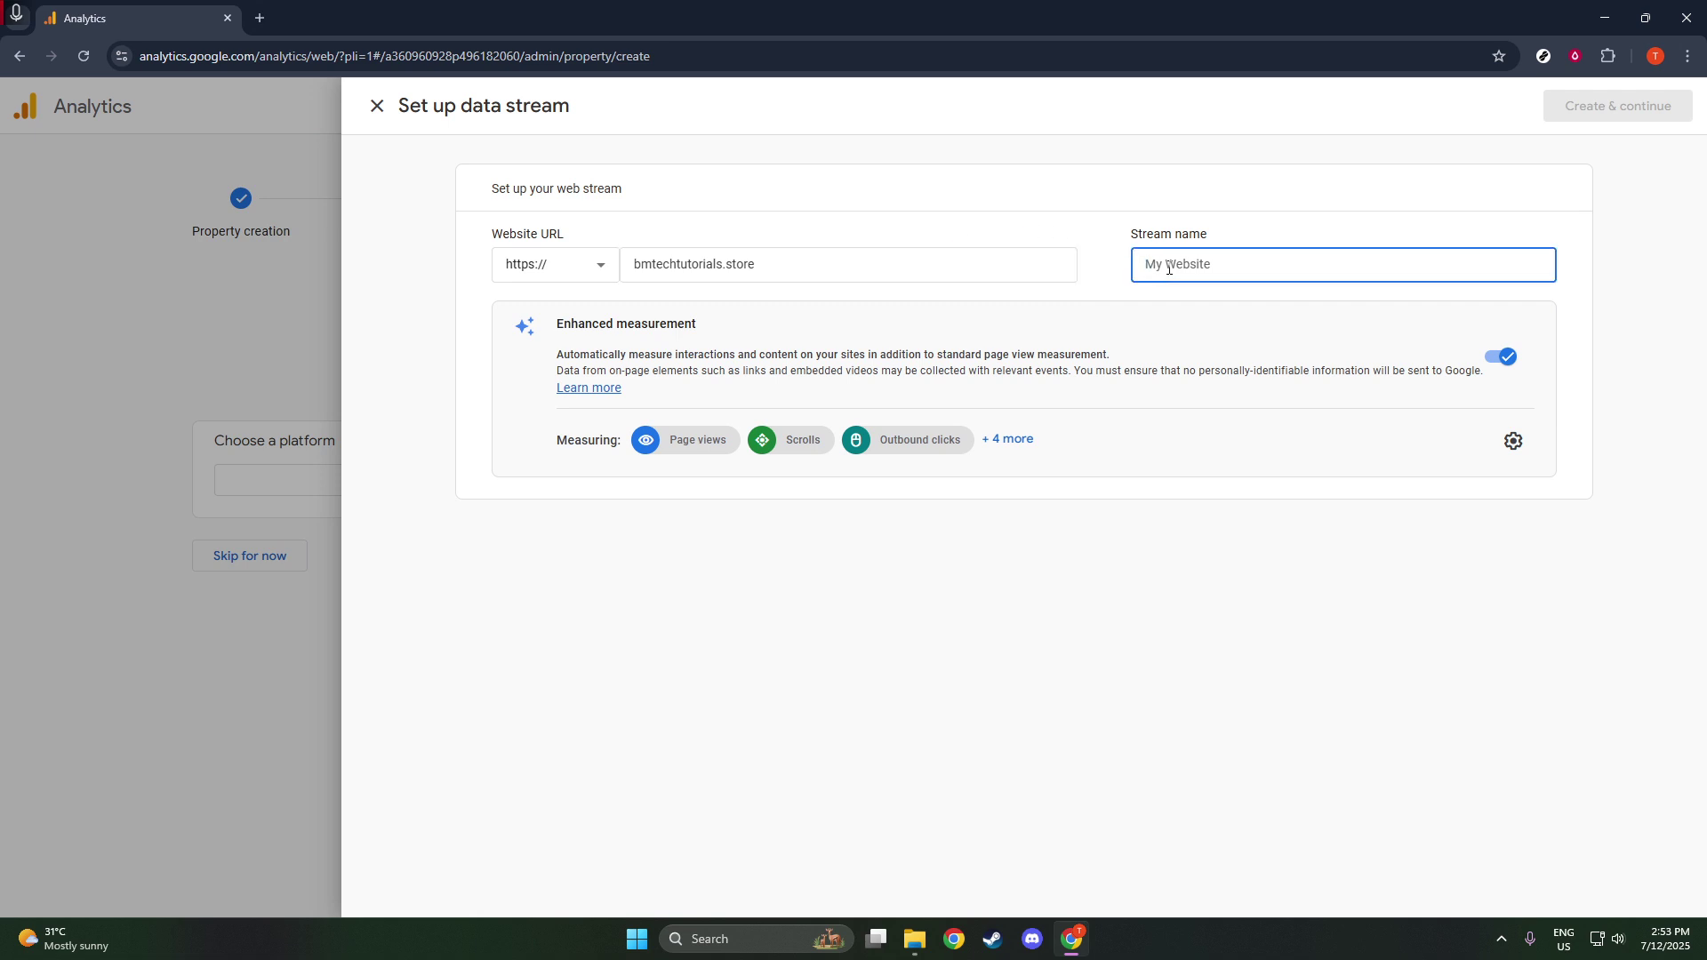
pyautogui.write('My s')
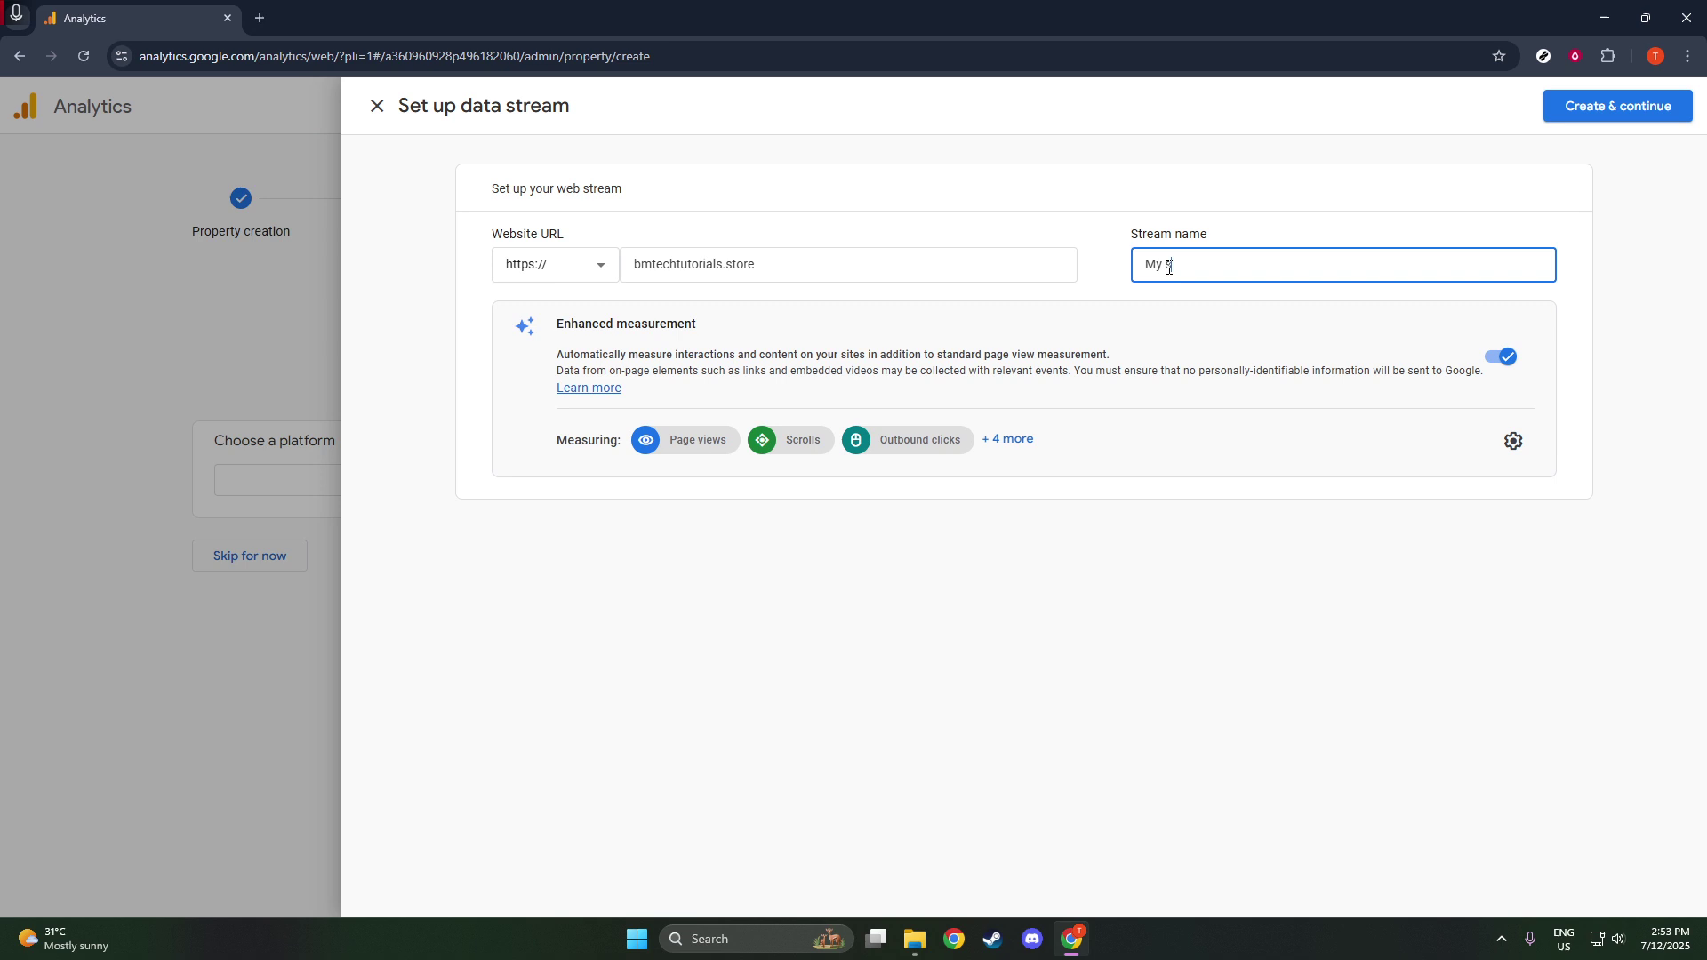
pyautogui.write('tream')
pyautogui.click(1629, 117)
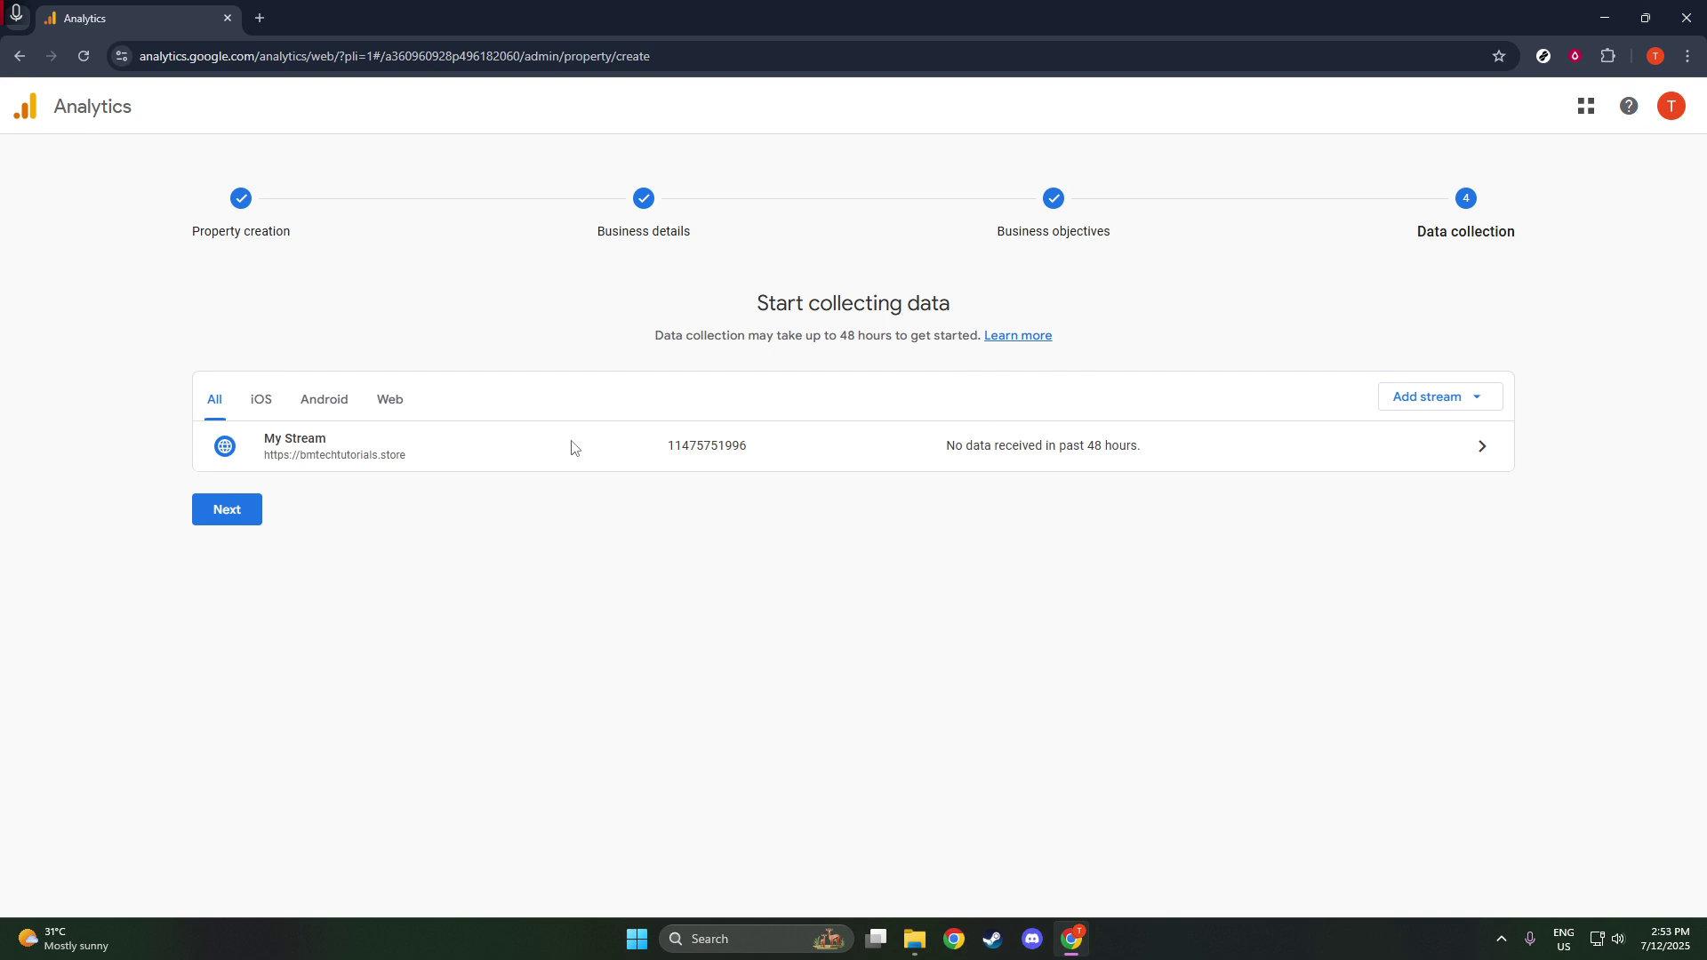
# Step: Show the Google tag setup panel with the gtag.js snippet for manual installation
pyautogui.click(259, 523)
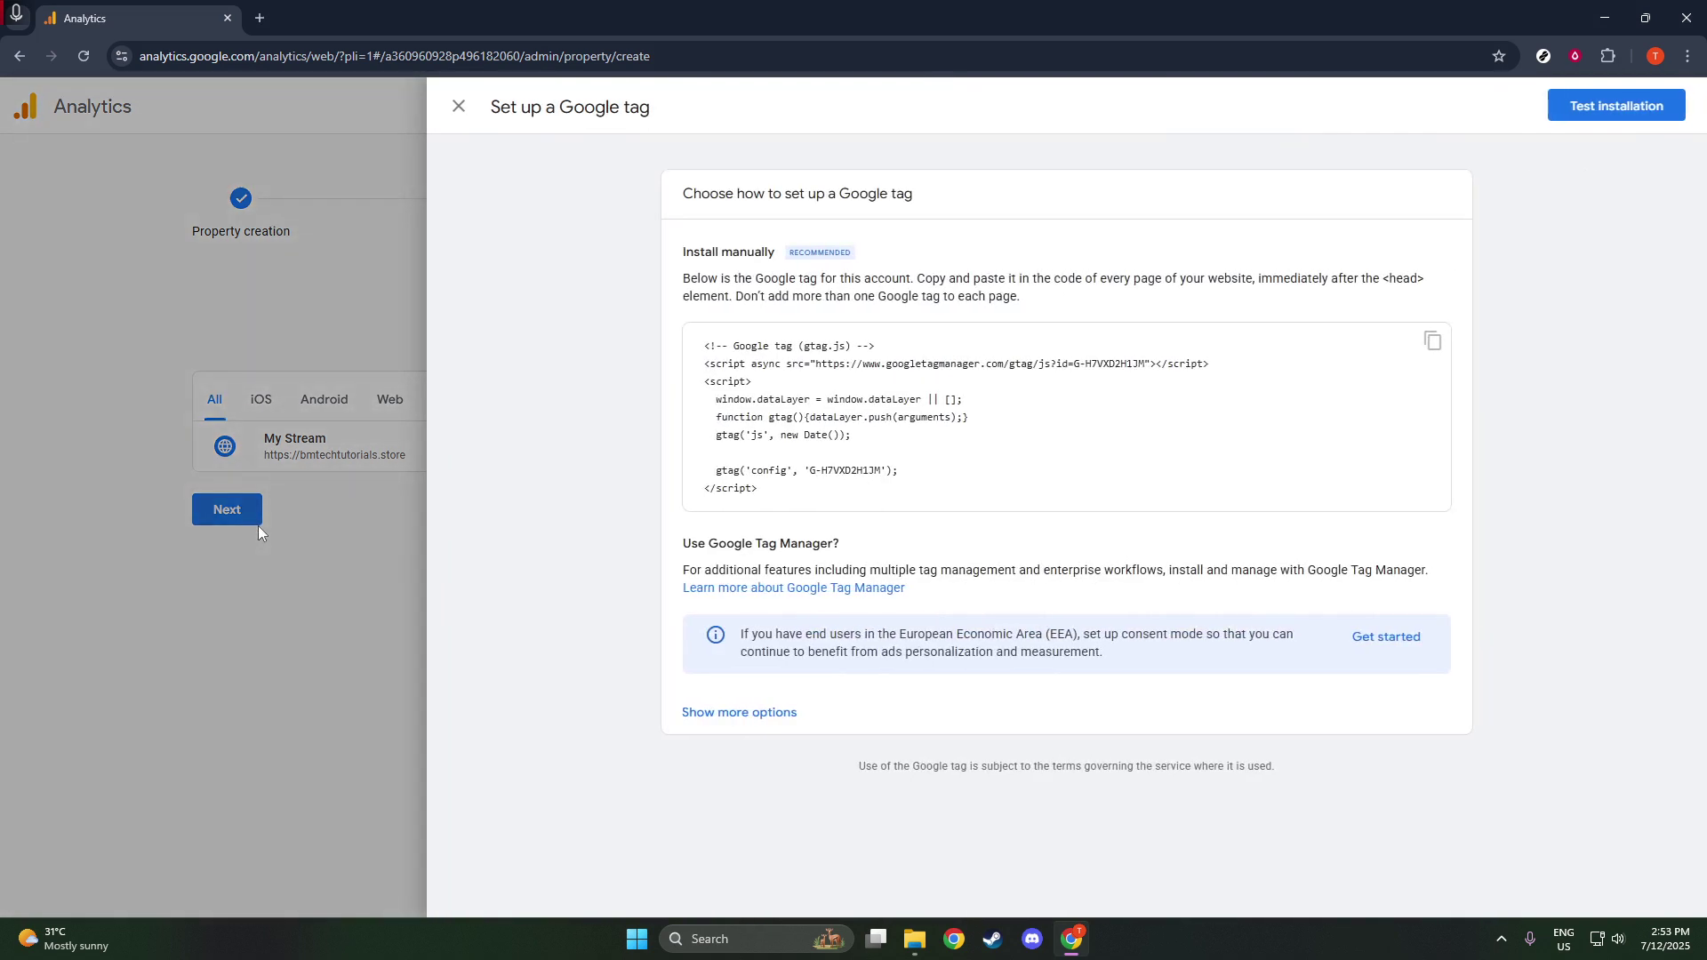